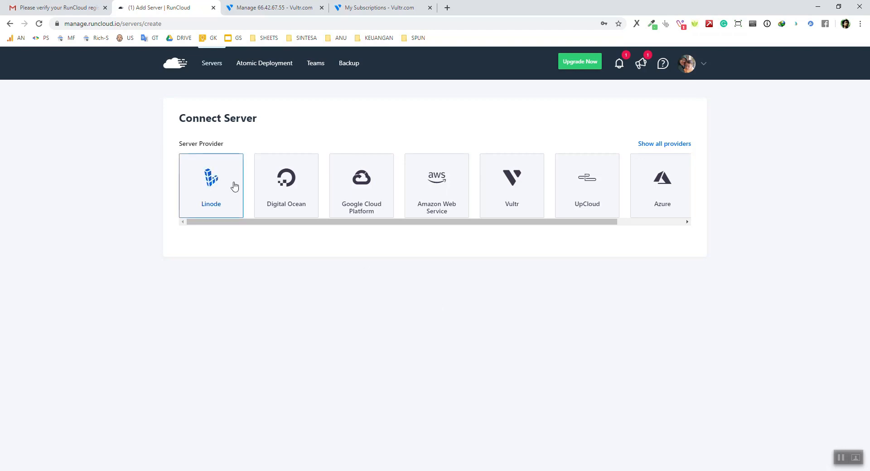
Choose Vultr with Connect via IP Address, and copy the server's IP from the Vultr tab
left_click(527, 194)
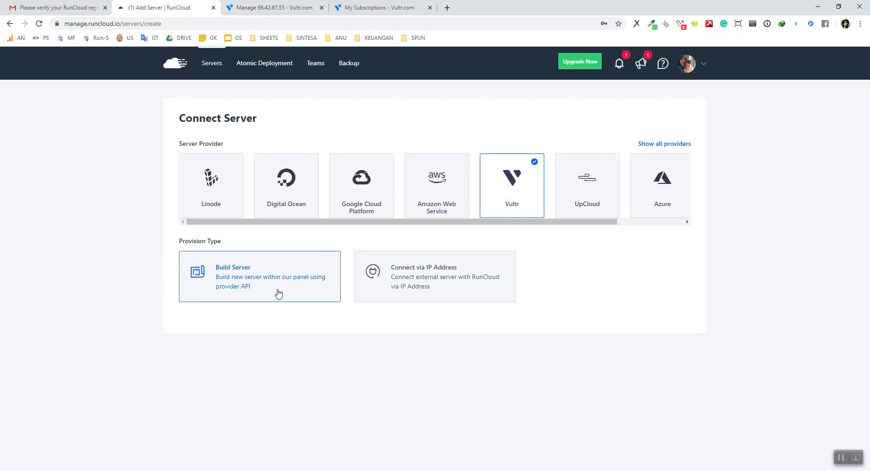
left_click(448, 282)
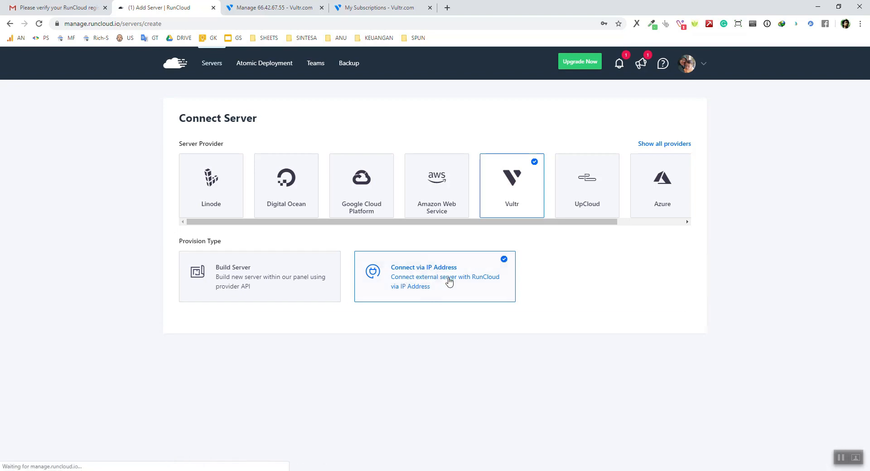
left_click(274, 8)
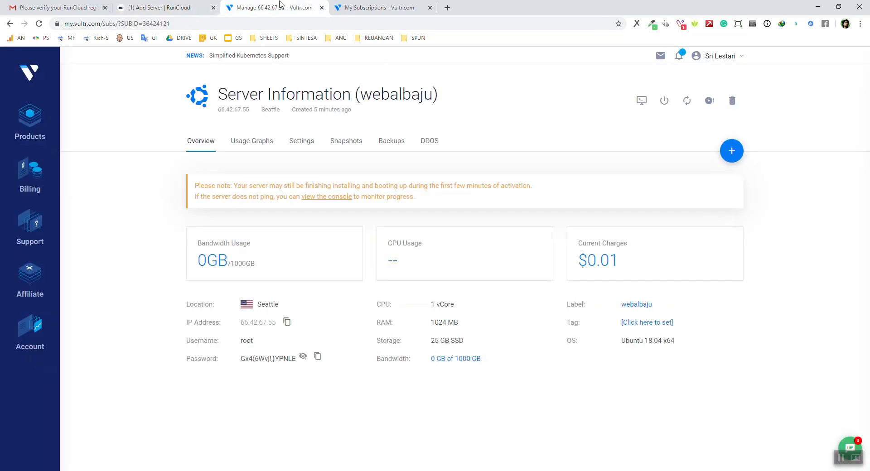
left_click(287, 323)
left_click(159, 8)
Scroll to the server form and focus the Server Name field
scroll(145, 304, "down", 5)
scroll(146, 305, "up", 2)
scroll(314, 329, "down", 3)
left_click(314, 305)
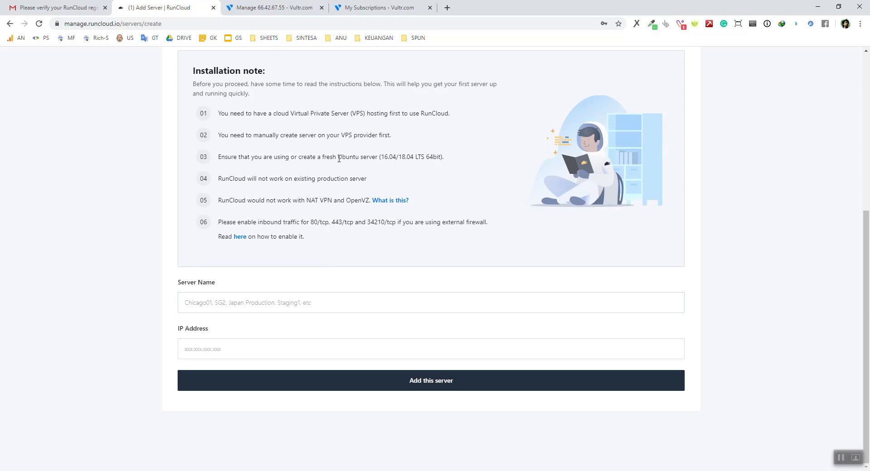
left_click_drag(339, 157, 444, 156)
left_click(419, 157)
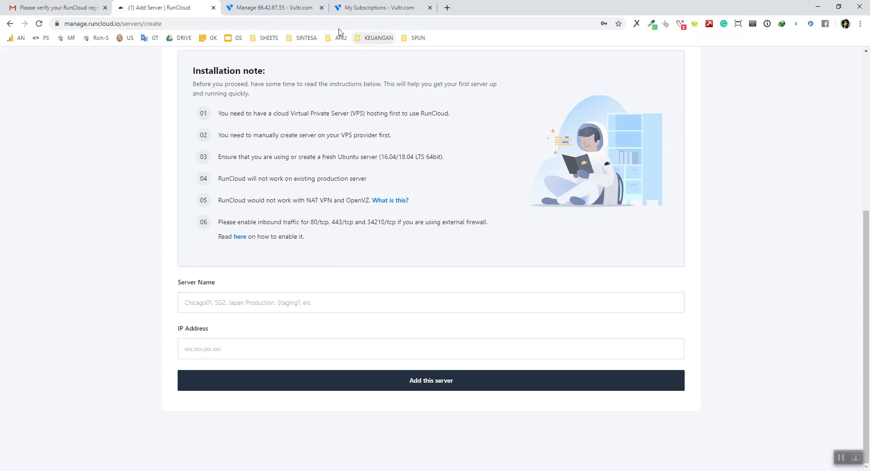
left_click_drag(218, 158, 337, 160)
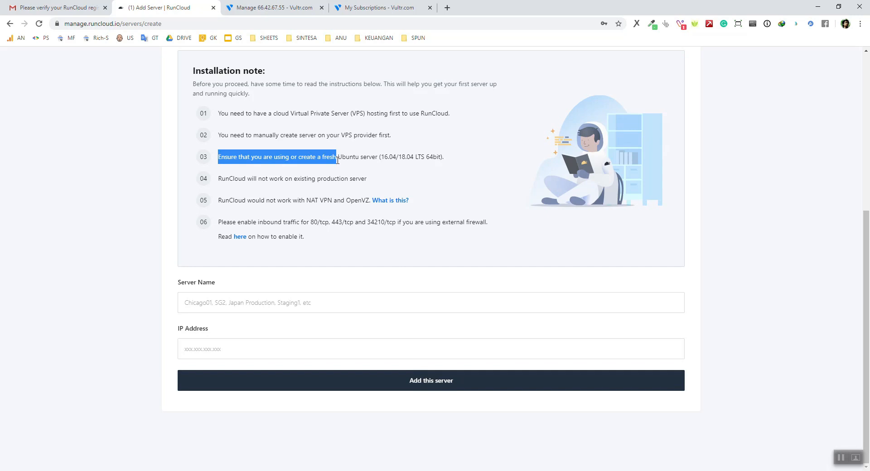
left_click(338, 160)
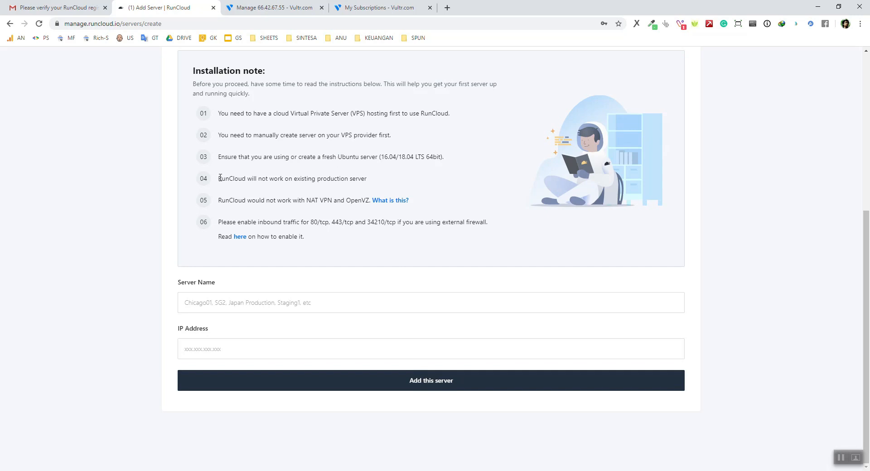
mouse_move(218, 179)
left_mouse_down()
mouse_move(376, 180)
mouse_move(217, 180)
left_mouse_up()
left_click(257, 189)
left_click(234, 302)
left_click(213, 287)
Add server 'Web Albaju' with the pasted IP address 66.42.67.55
left_click(244, 303)
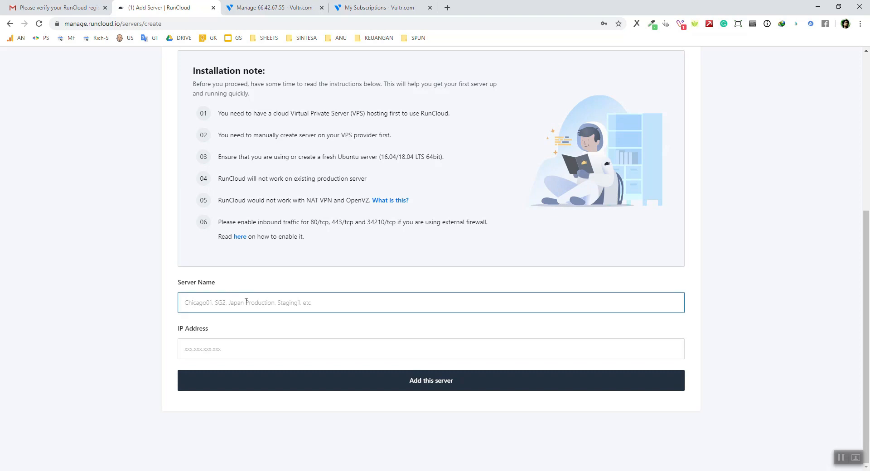
left_click(340, 302)
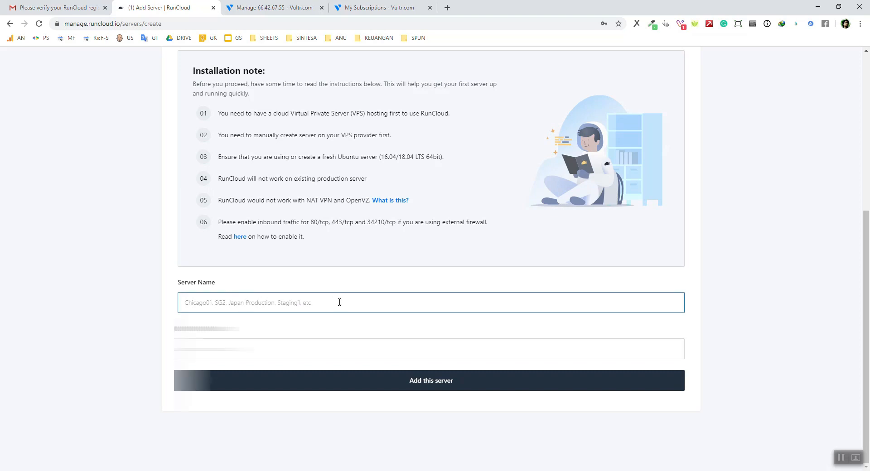
type("Web Albaju")
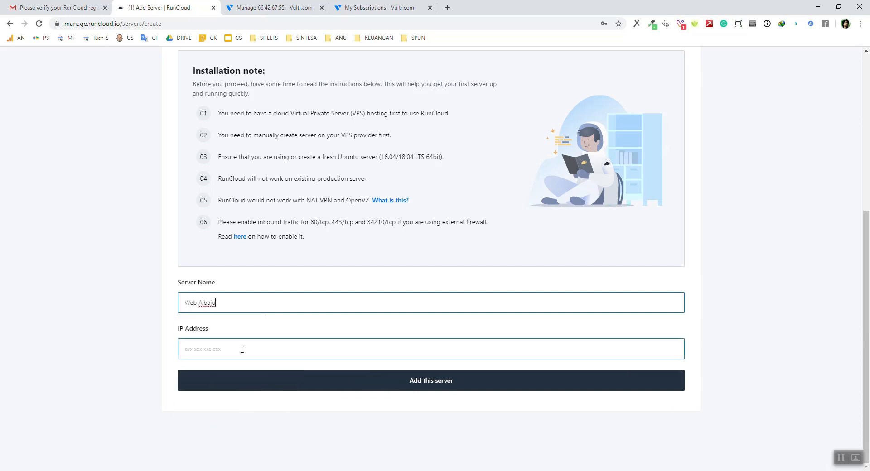
left_click(240, 348)
key("ctrl+v")
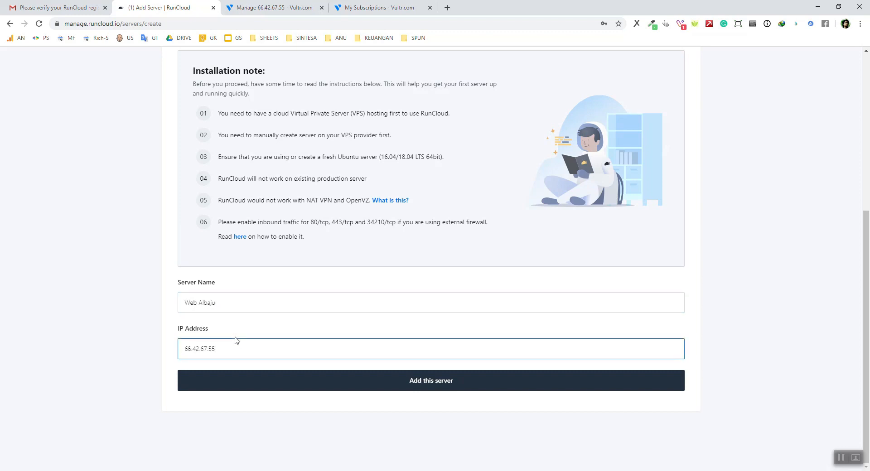
left_click(463, 383)
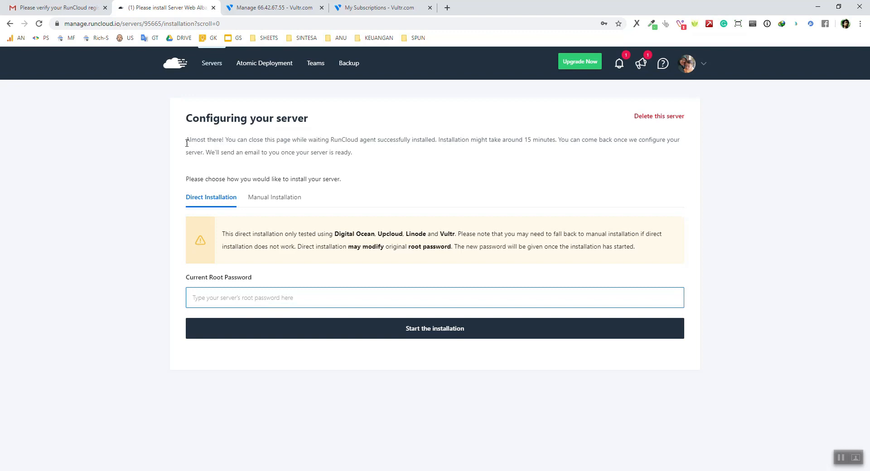
Review the Configuring your server page, compare Manual and Direct Installation, and keep Direct
left_click_drag(186, 140, 369, 156)
left_click(369, 155)
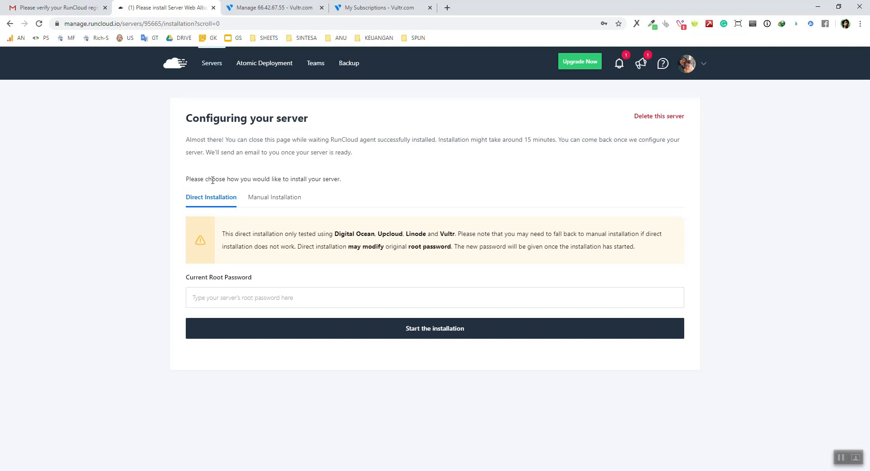
left_click_drag(186, 178, 355, 182)
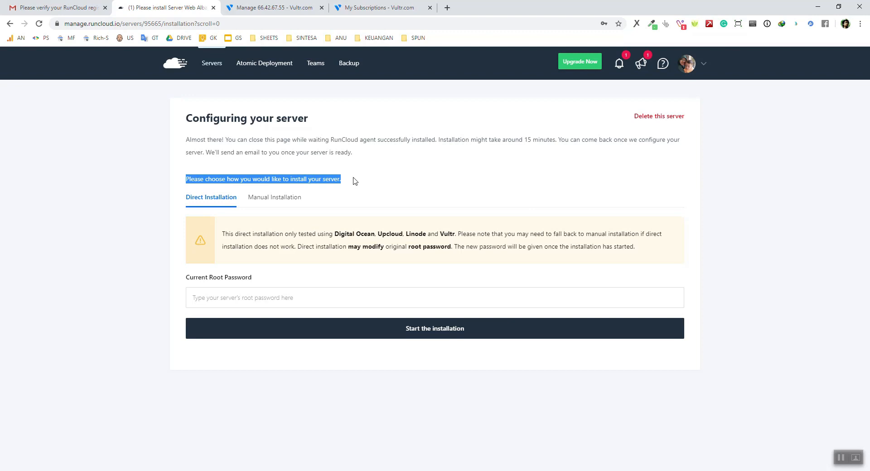
left_click(355, 181)
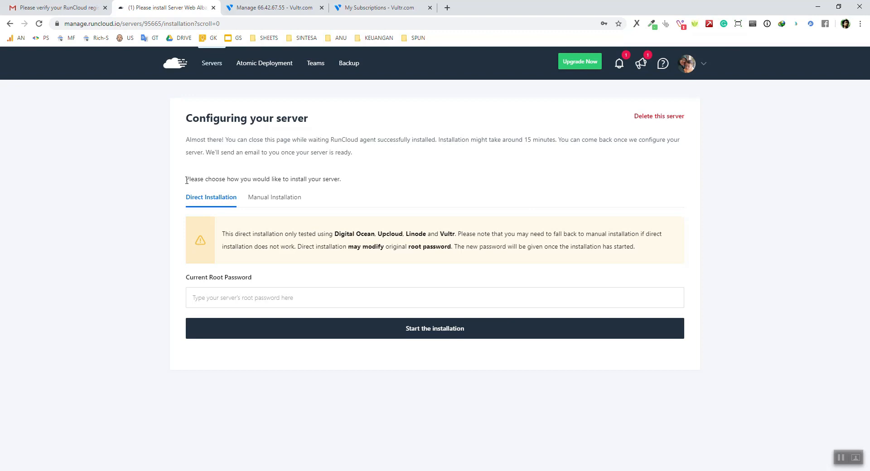
left_click(261, 200)
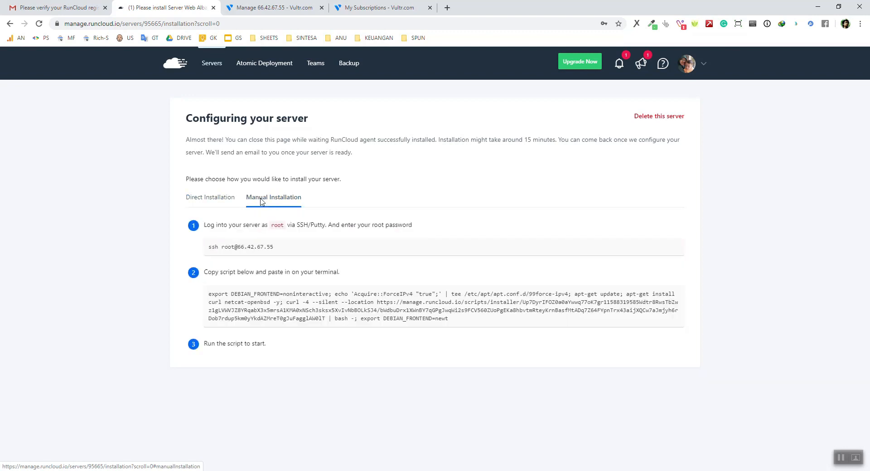
left_click(217, 199)
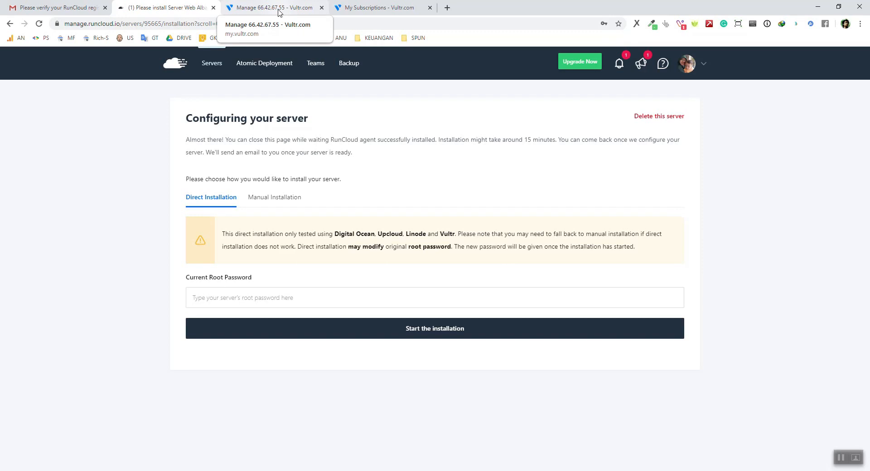
Copy the root password from Vultr and prepare to paste it into Current Root Password
left_click(278, 10)
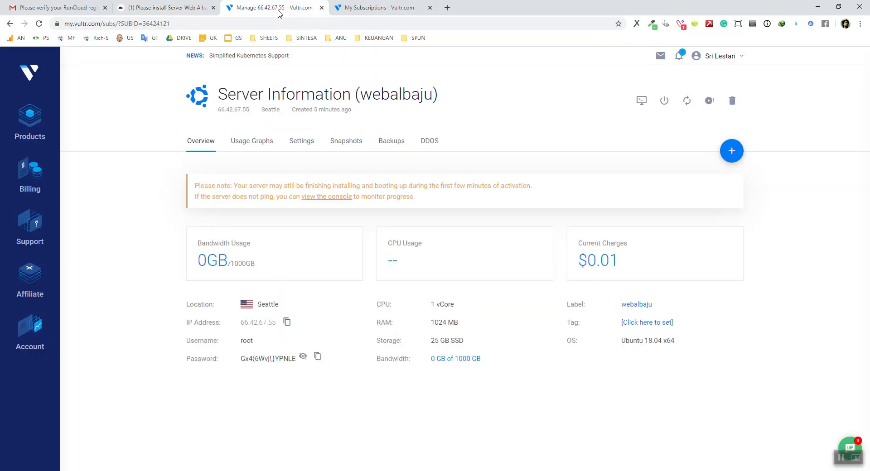
left_click(317, 358)
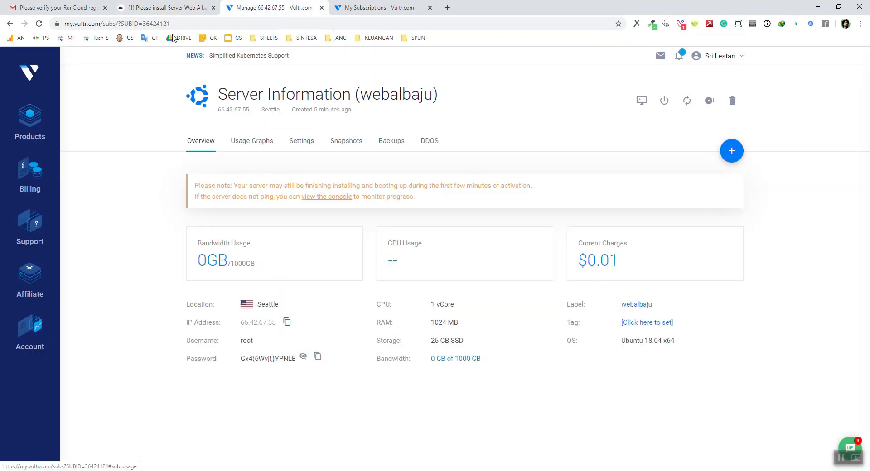
left_click(163, 8)
left_click(273, 302)
right_click(280, 297)
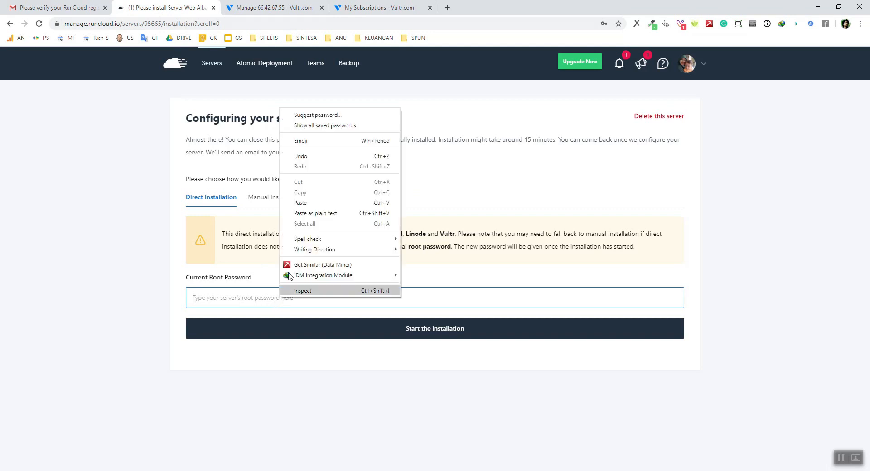
Paste the root password into Current Root Password and read the tested-providers notice
left_click(312, 200)
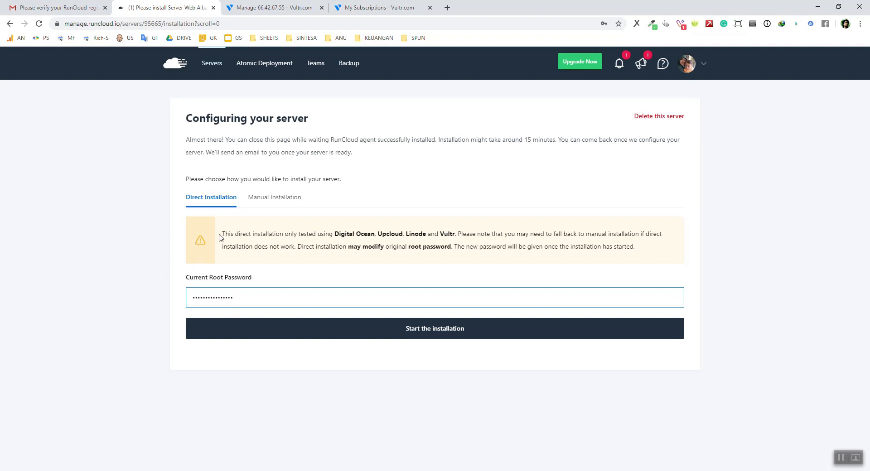
left_click_drag(222, 235, 456, 235)
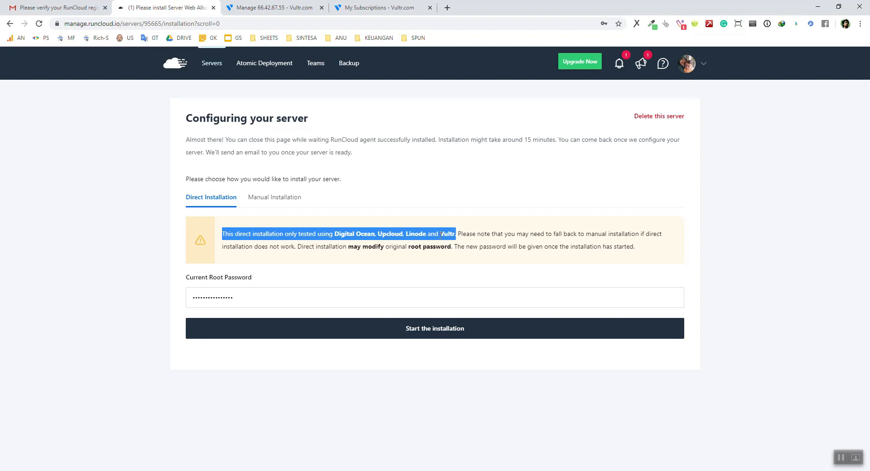
left_click(461, 236)
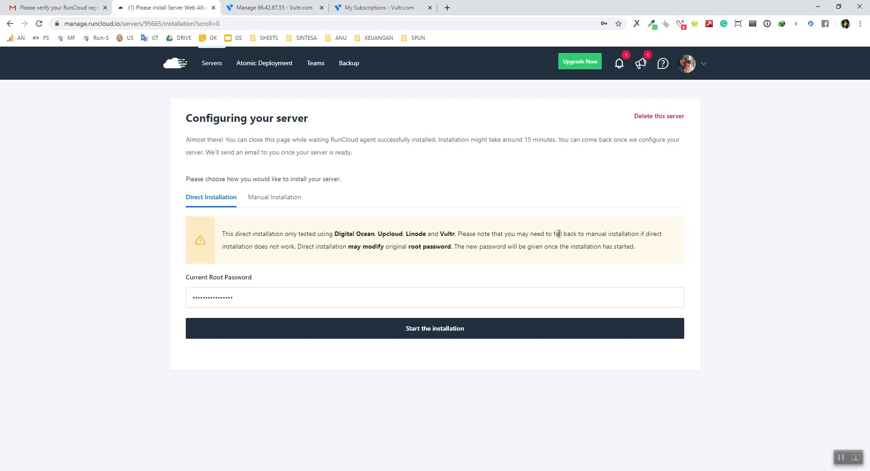
left_click_drag(553, 235, 578, 234)
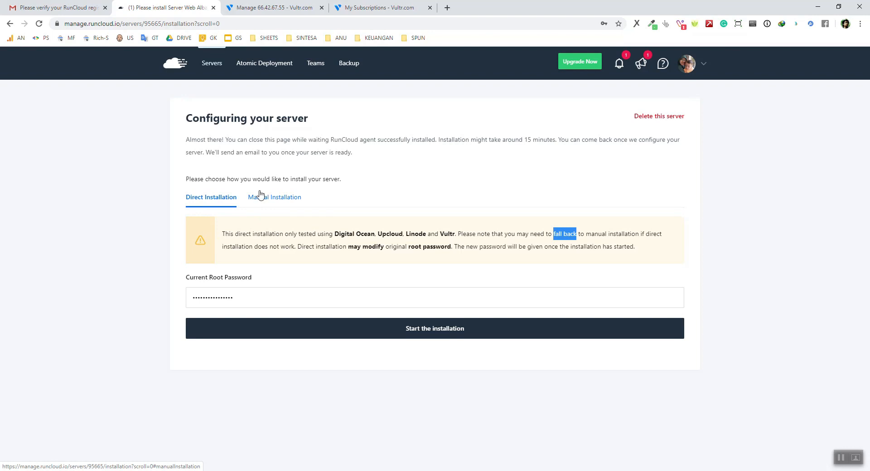
Check the Vultr tabs, then read RunCloud's root password warning about the new password
left_click(363, 7)
left_click(274, 7)
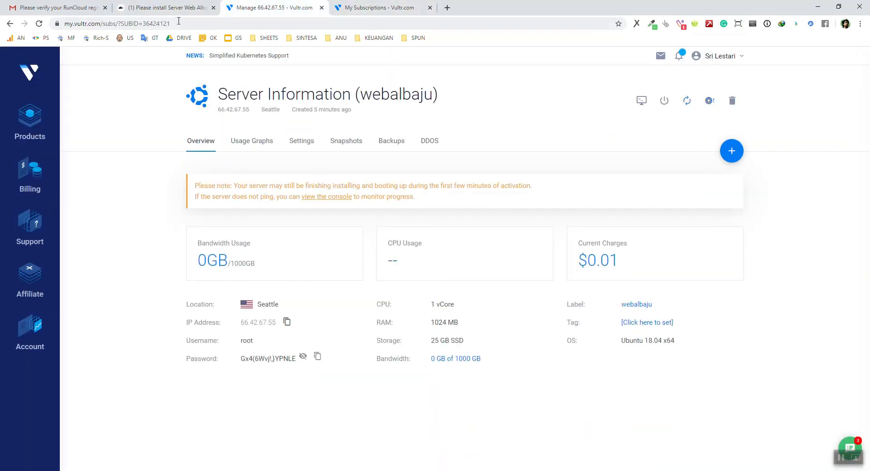
left_click(154, 8)
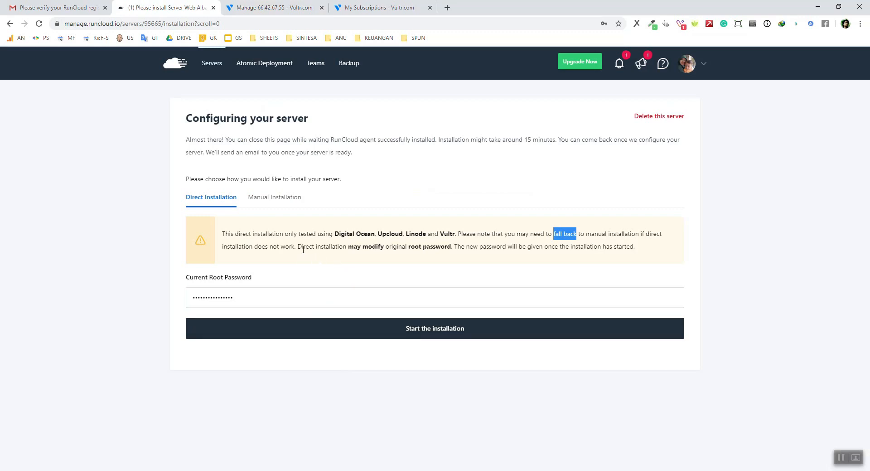
left_click_drag(298, 246, 452, 248)
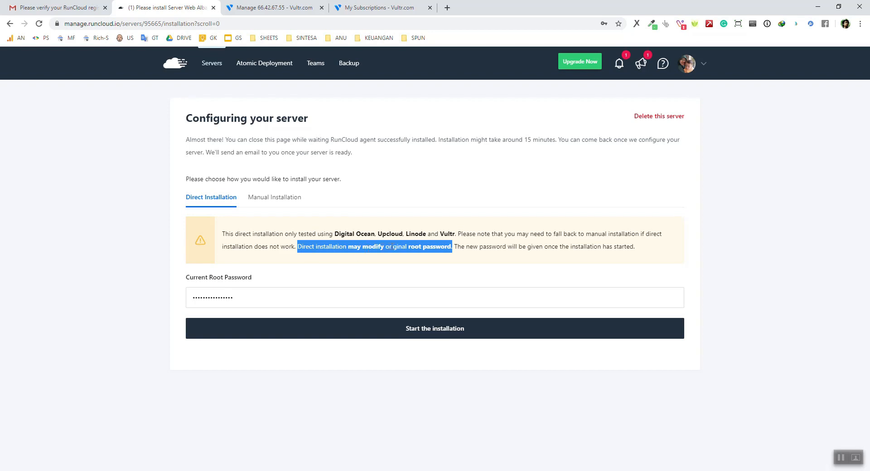
left_click(429, 247)
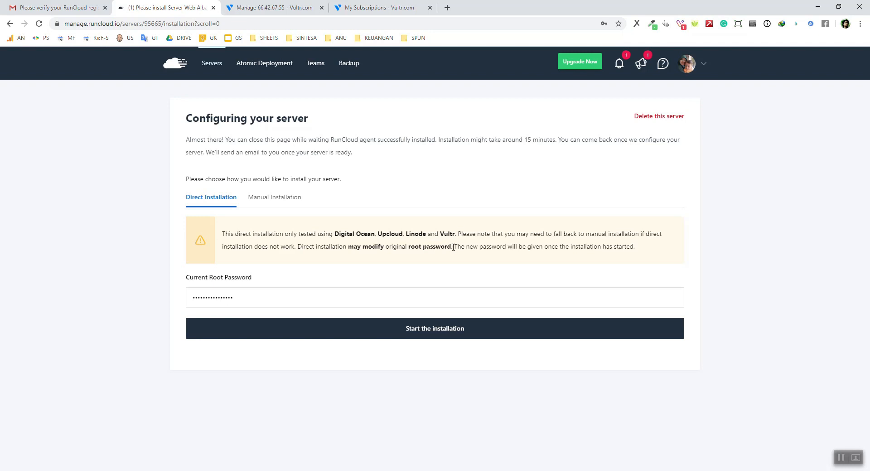
left_click_drag(454, 248, 635, 248)
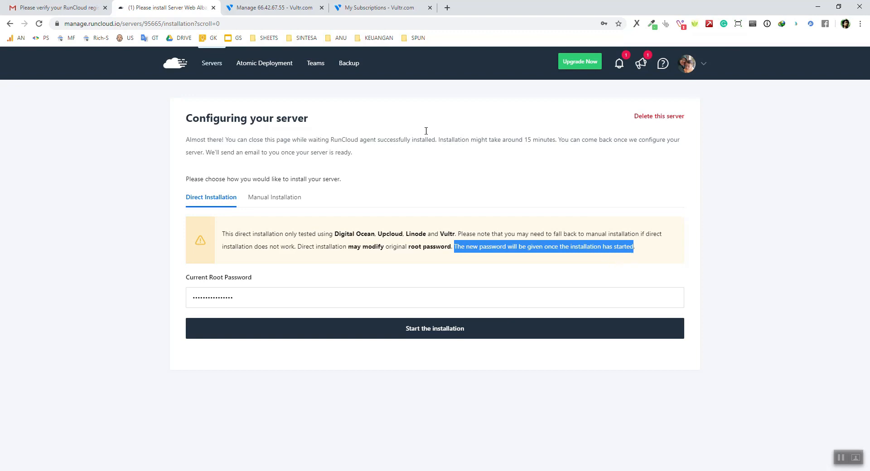
left_click(280, 14)
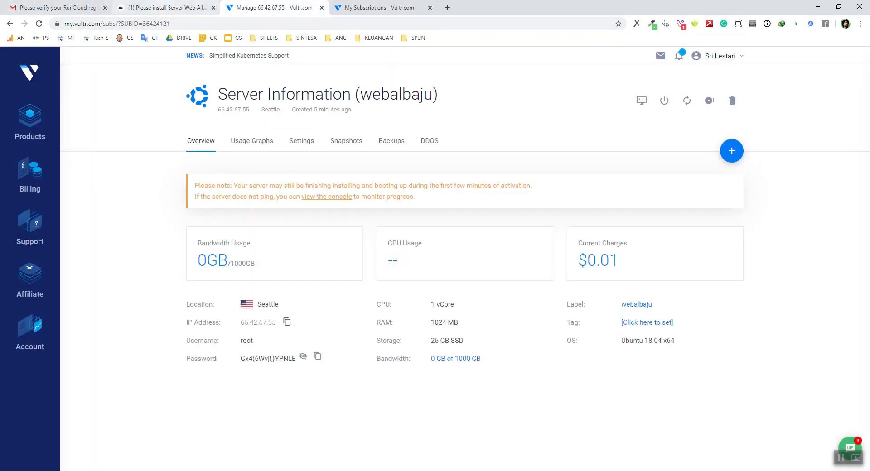
Select the full root password on Vultr's webalbaju Server Information page
left_click(166, 7)
left_click(237, 5)
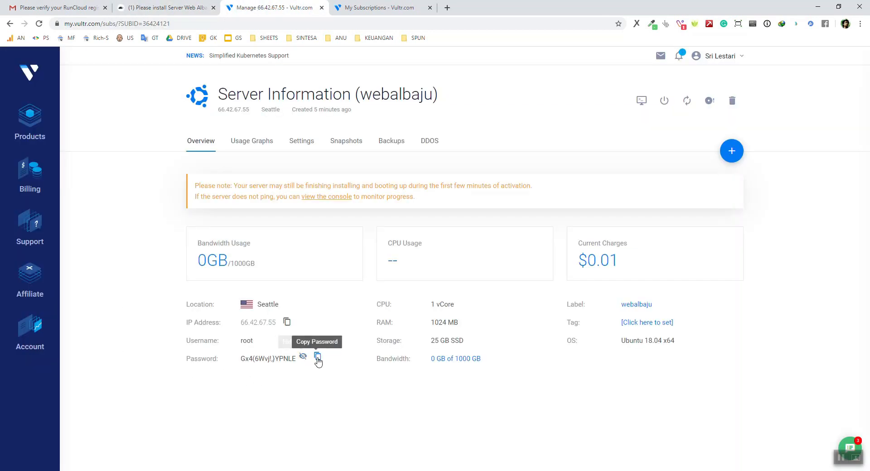
double_click(262, 359)
left_click(242, 359)
left_click_drag(242, 359, 296, 359)
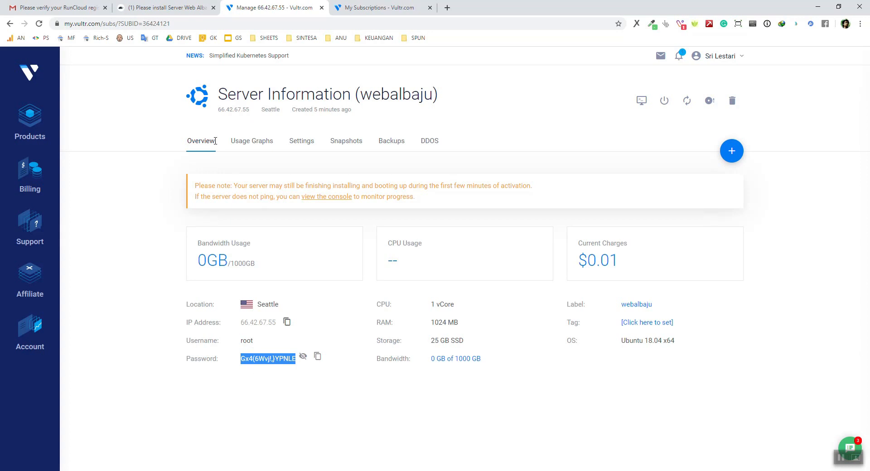
left_click(181, 8)
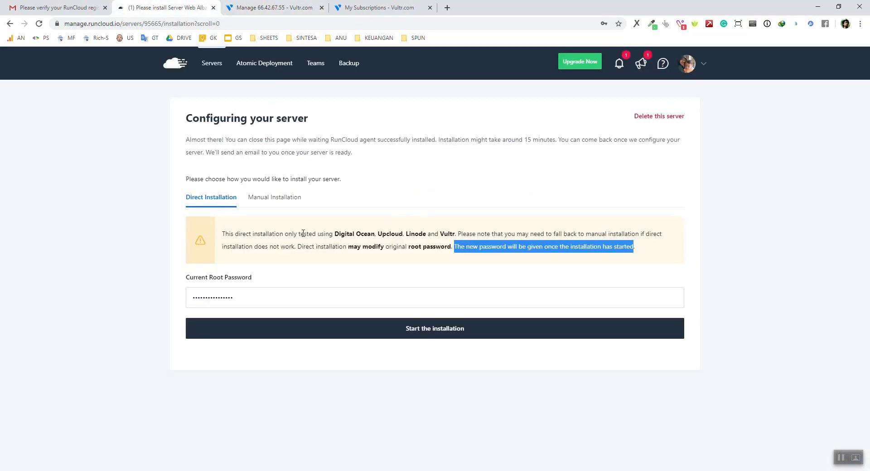
Show the Manual Installation steps with the ssh command for 66.42.67.55 and installer script
mouse_move(318, 234)
left_mouse_down()
mouse_move(298, 234)
mouse_move(334, 235)
left_mouse_up()
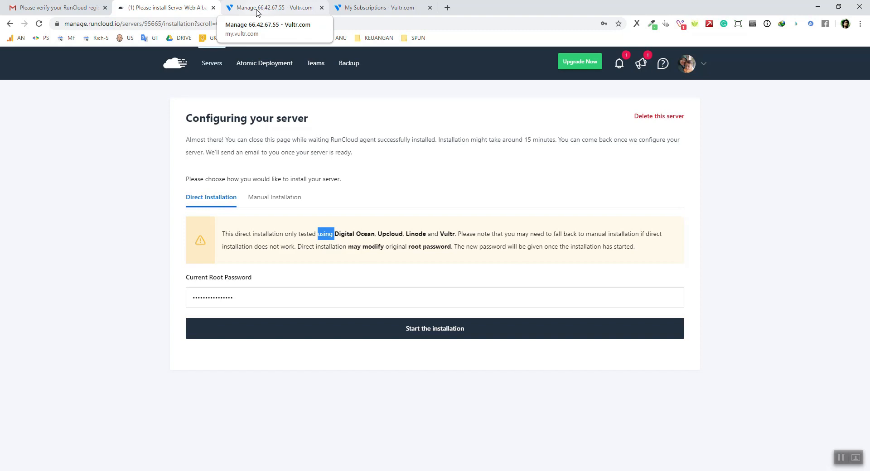
left_click(260, 200)
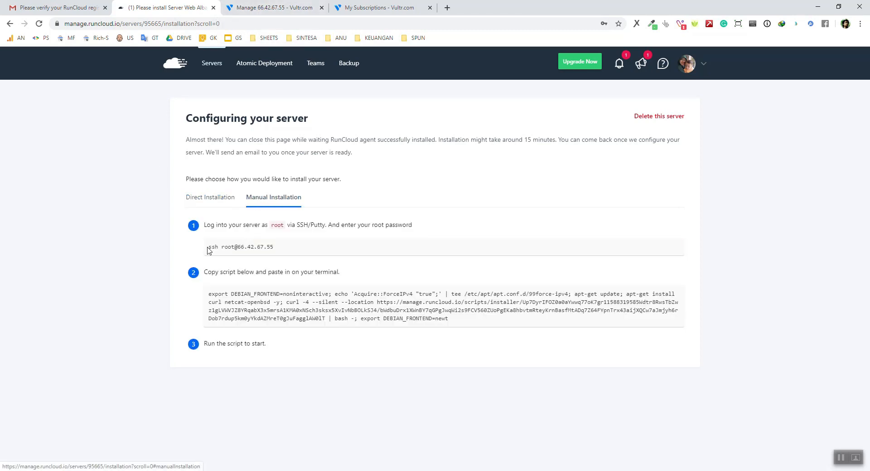
left_click(205, 199)
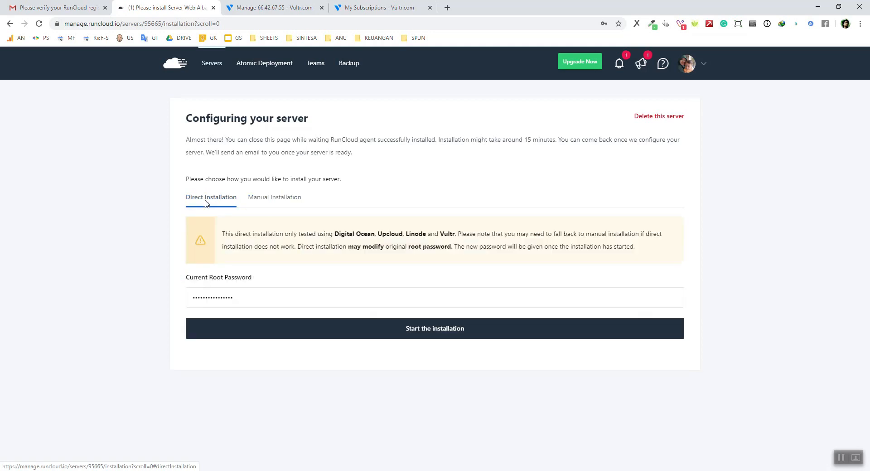
left_click(286, 198)
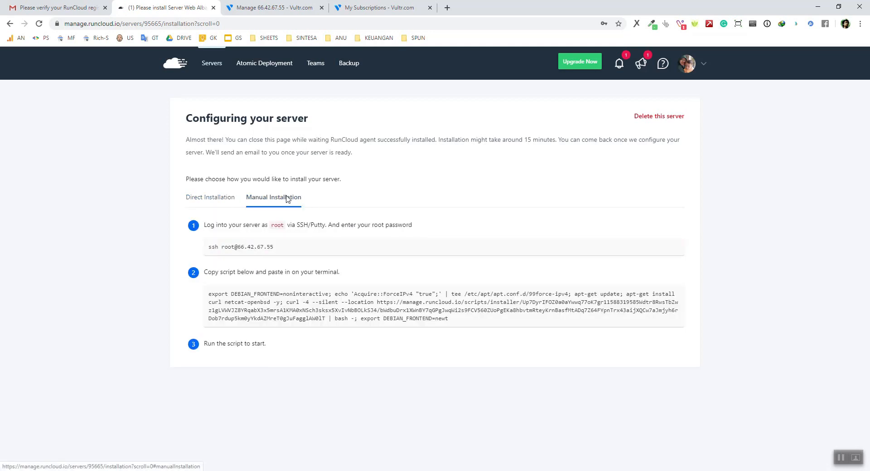
left_click(300, 8)
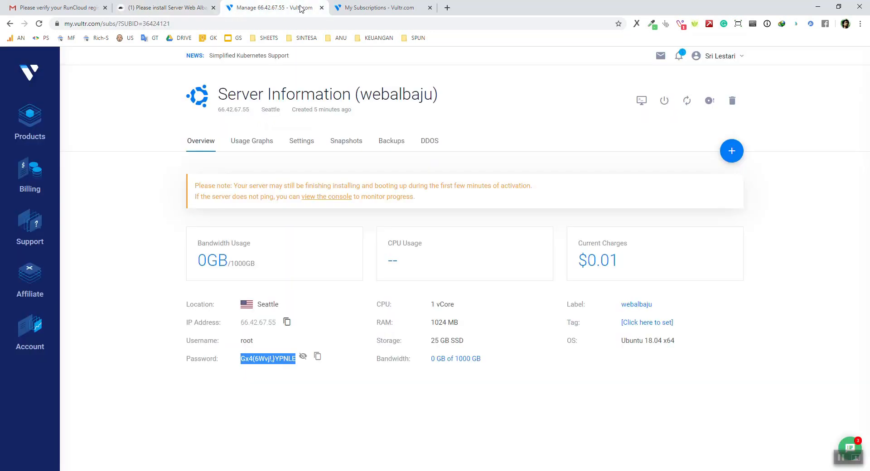
left_click(167, 253)
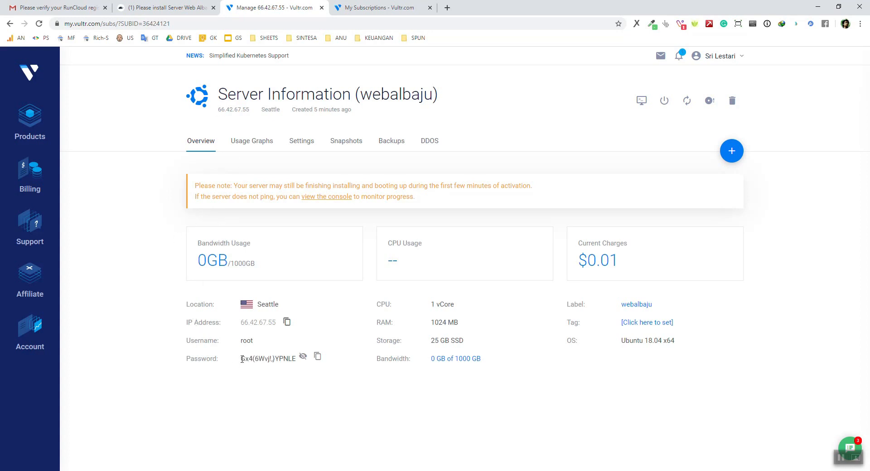
left_click_drag(240, 361, 297, 360)
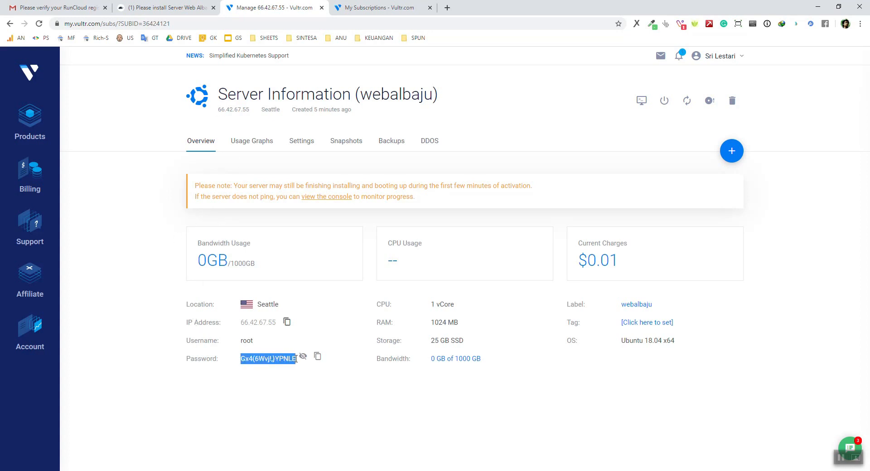
left_click(307, 391)
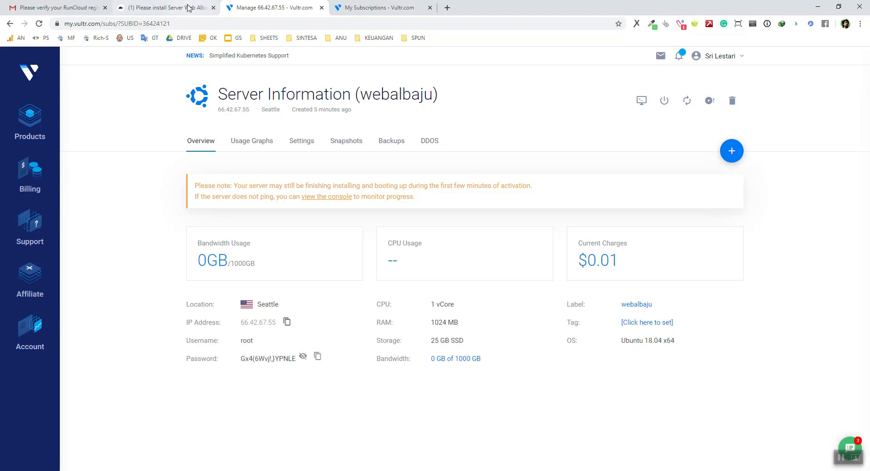
left_click(188, 8)
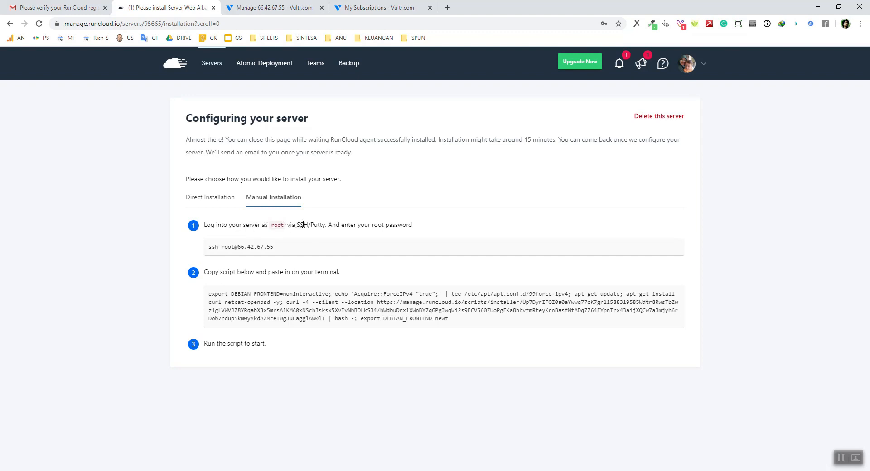
Select the word Putty in step 1 and search Google for "Putty"
double_click(320, 226)
double_click(302, 225)
double_click(318, 225)
right_click(316, 224)
left_click(362, 247)
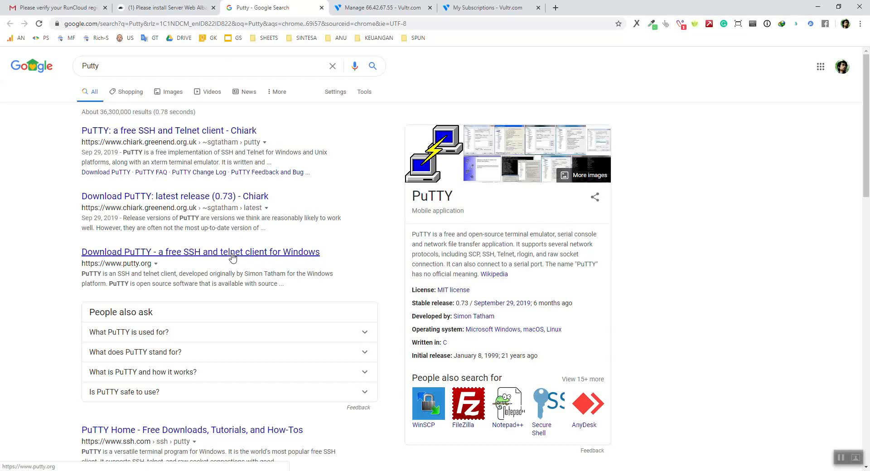
Launch PuTTY from Windows search and move its Configuration window aside
key("super")
type("putty")
key("Return")
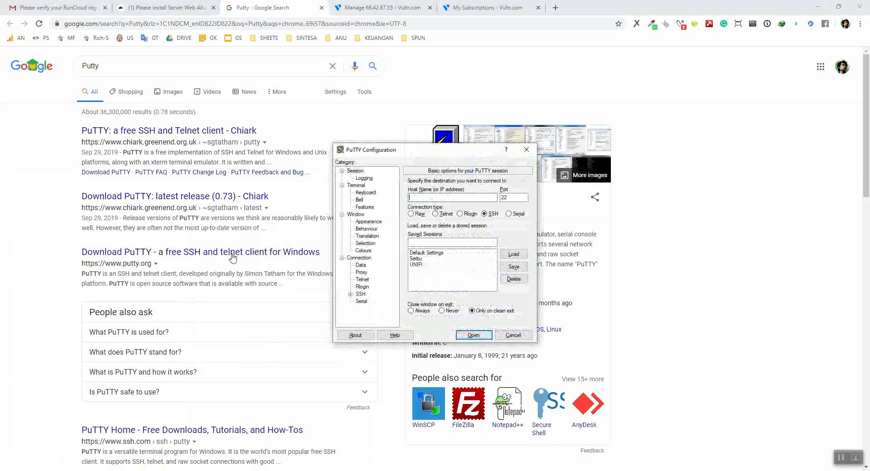
left_click_drag(428, 152, 393, 140)
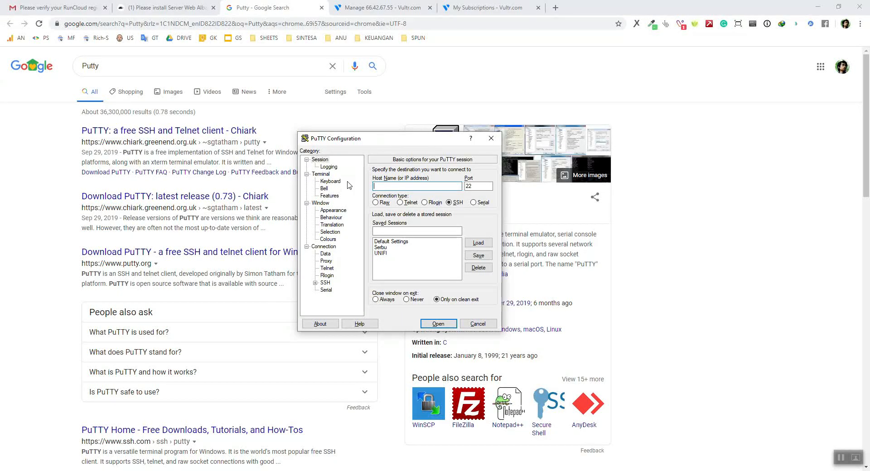
left_click_drag(383, 141, 323, 125)
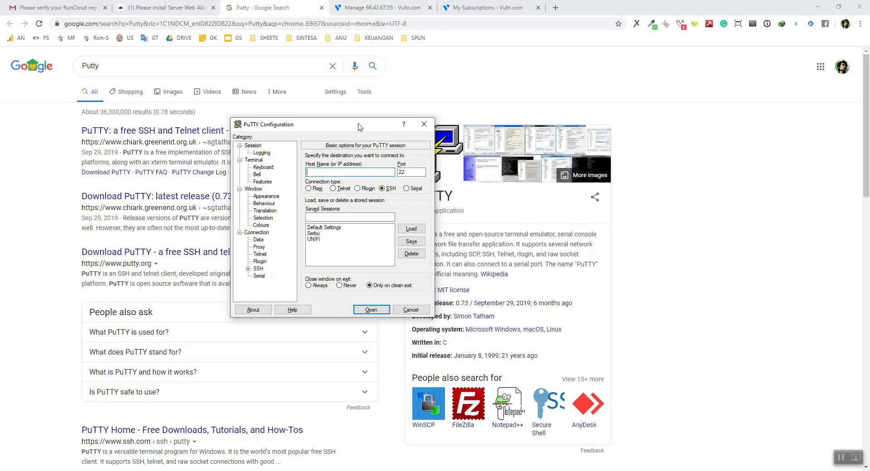
left_click_drag(358, 126, 360, 124)
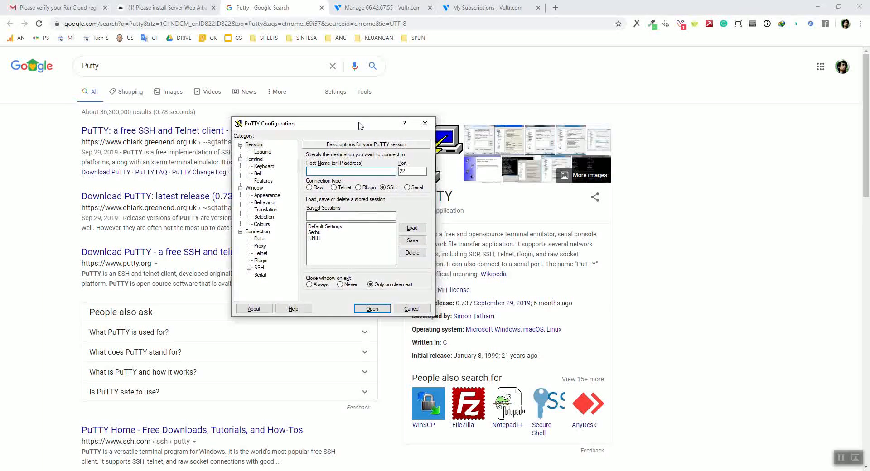
left_click(400, 6)
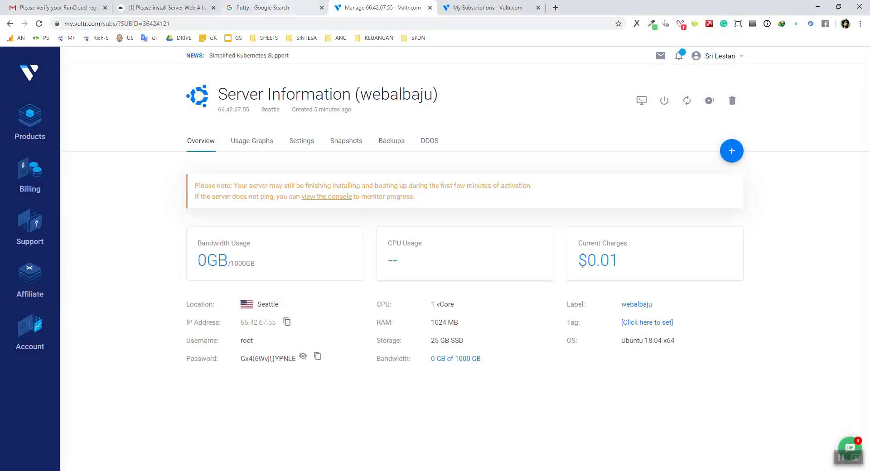
Copy the IP address 66.42.67.55 from Vultr and bring PuTTY's Configuration window forward
left_click(163, 7)
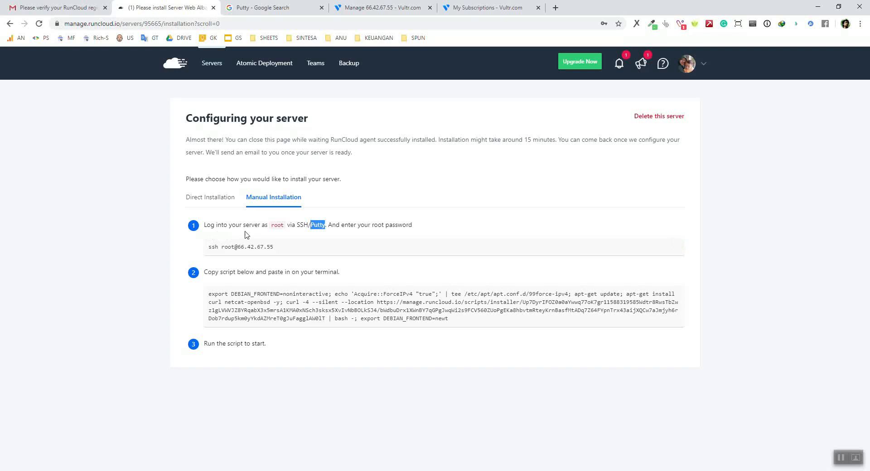
mouse_move(294, 248)
left_click_drag(275, 248, 209, 247)
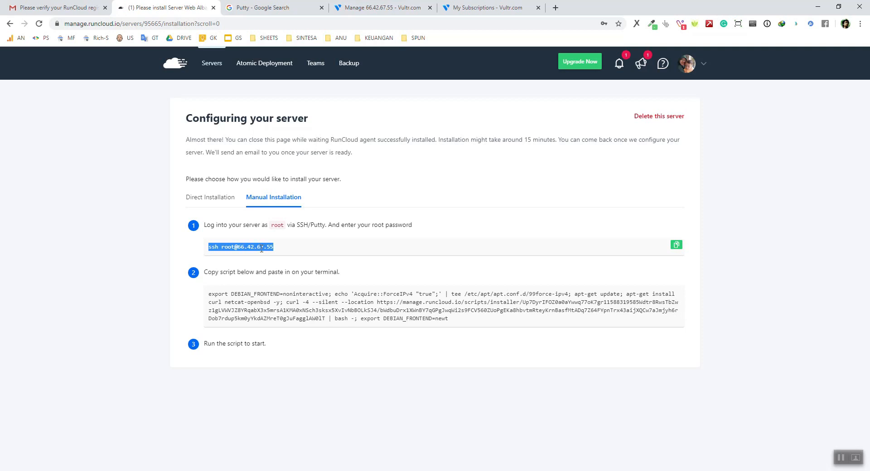
left_click(376, 7)
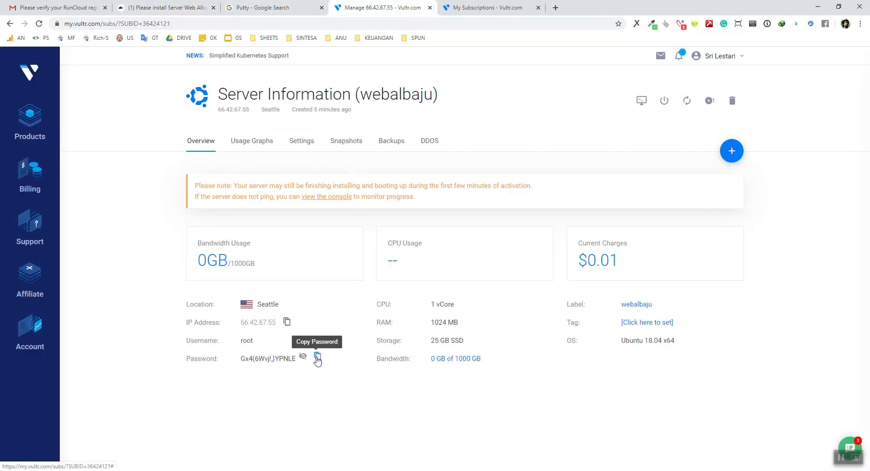
left_click(180, 6)
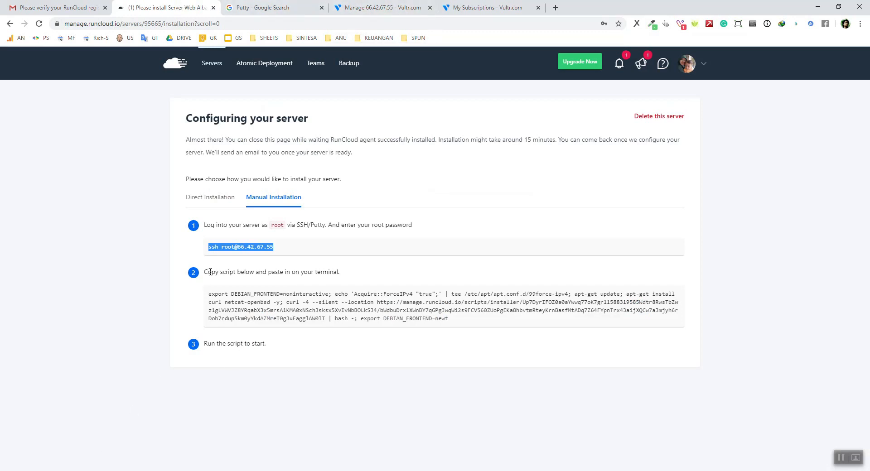
left_click_drag(280, 248, 236, 247)
left_click(351, 10)
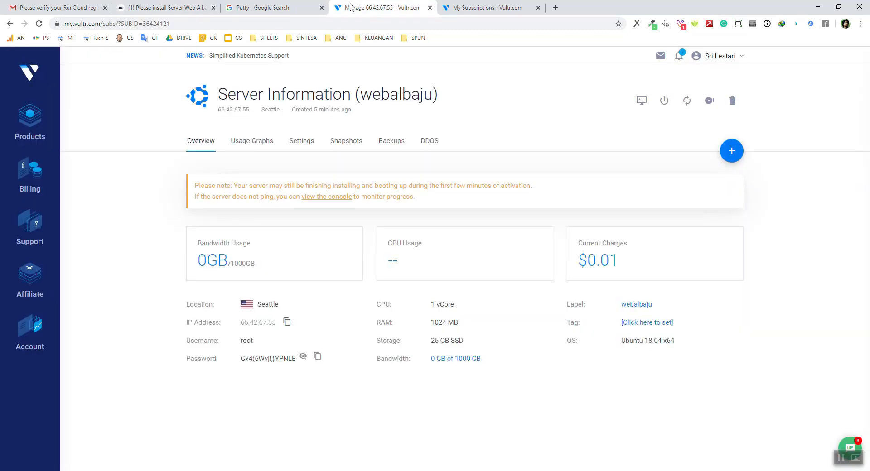
left_click(291, 328)
left_click(181, 470)
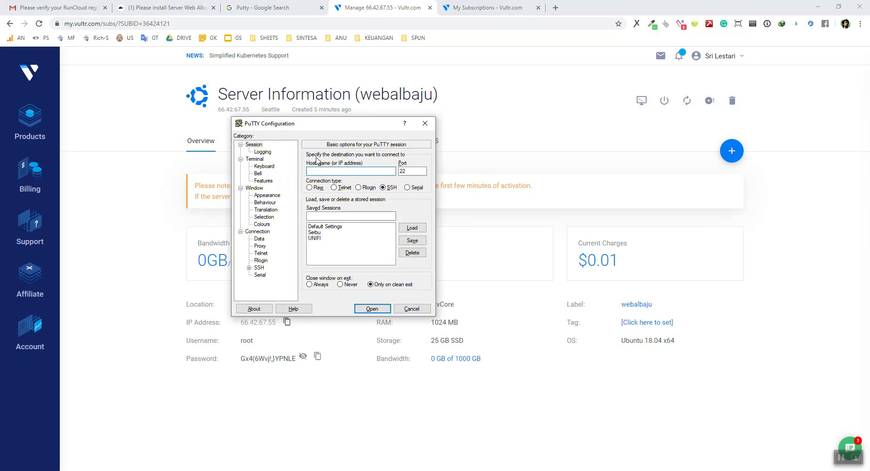
Paste 66.42.67.55 as PuTTY's host name and open the SSH connection
right_click(333, 171)
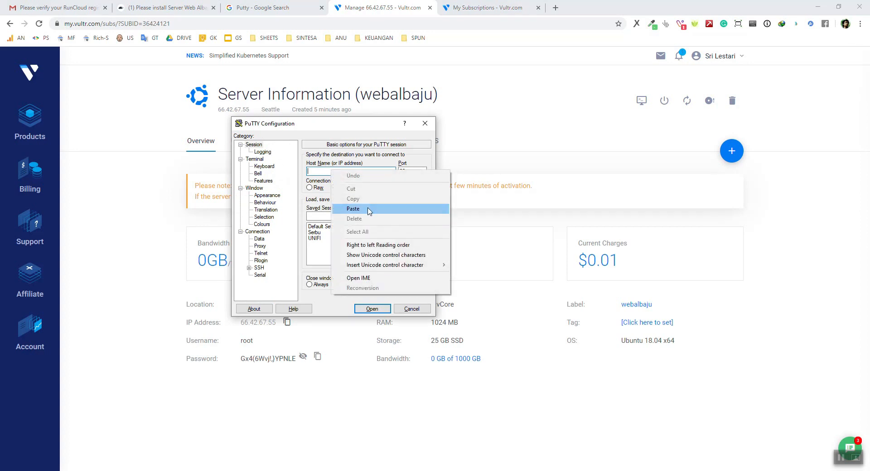
left_click(353, 208)
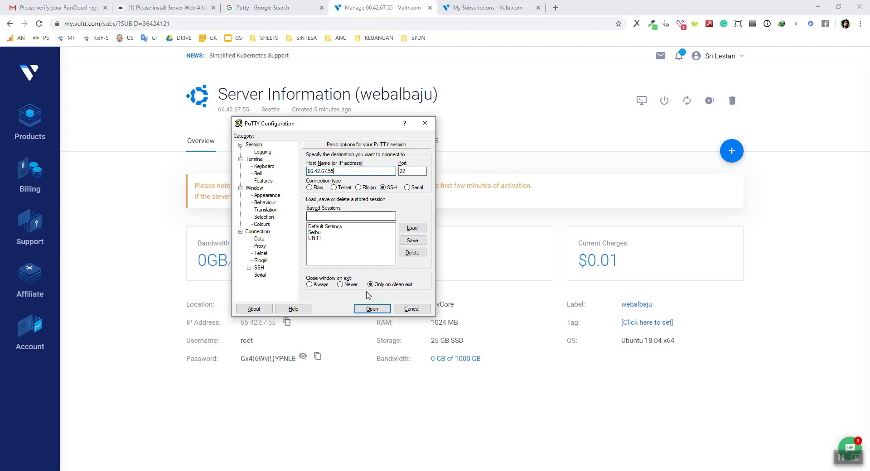
left_click(371, 309)
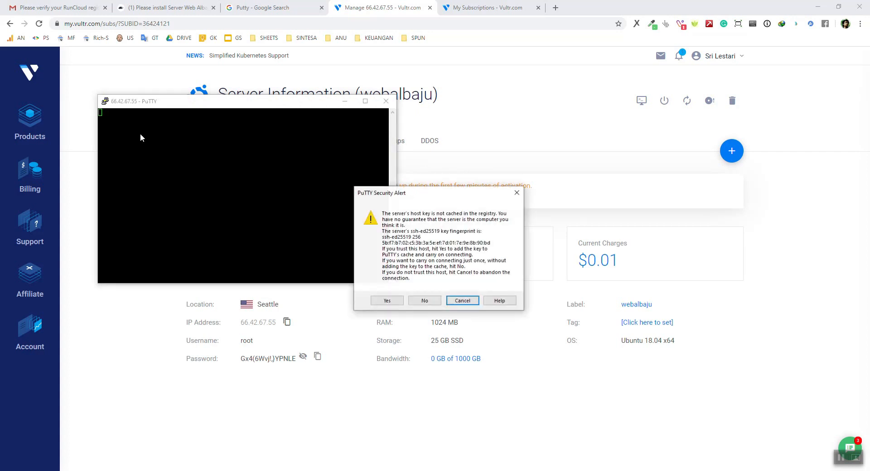
Accept the server's host key and log in as root up to the password prompt
left_click_drag(441, 194, 385, 169)
left_click(331, 276)
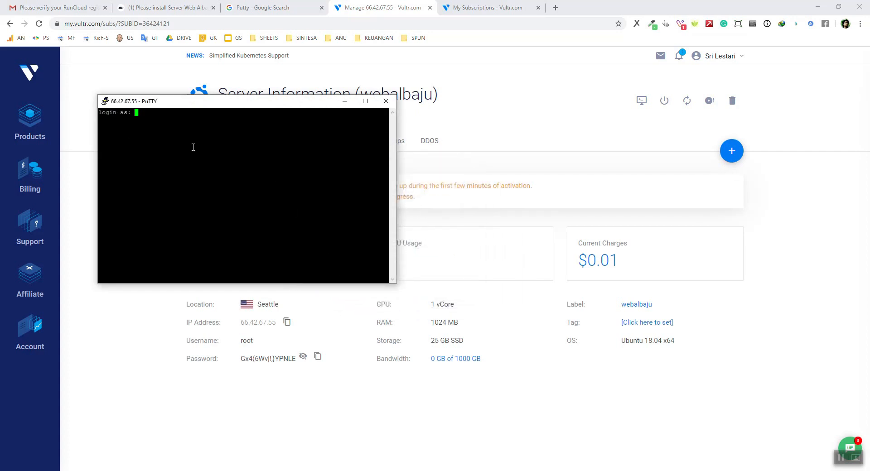
type("root")
key("Return")
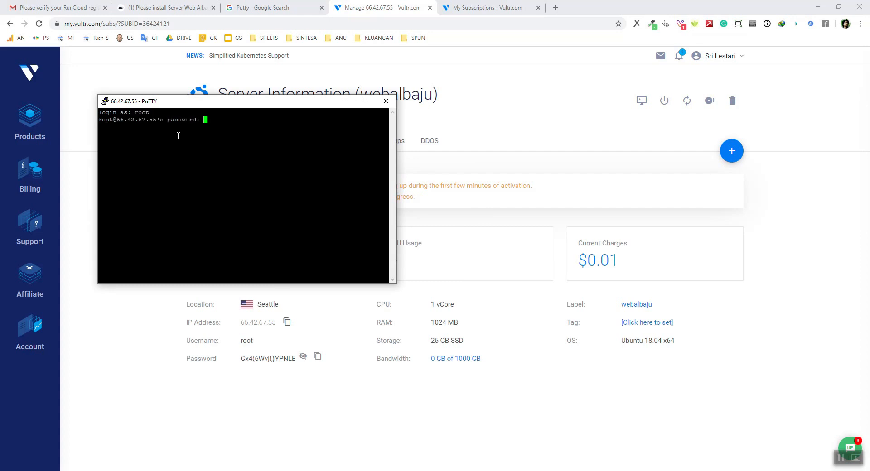
left_click(358, 8)
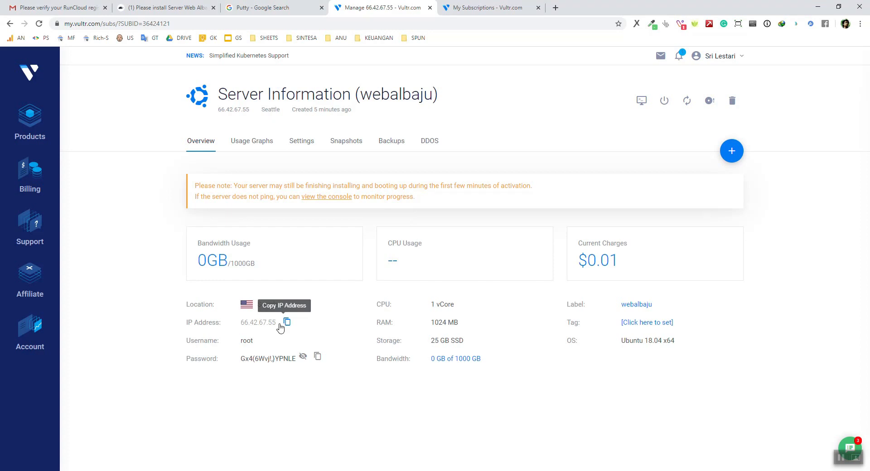
Bring PuTTY's root password prompt back in front of Vultr's webalbaju server page
left_click(113, 470)
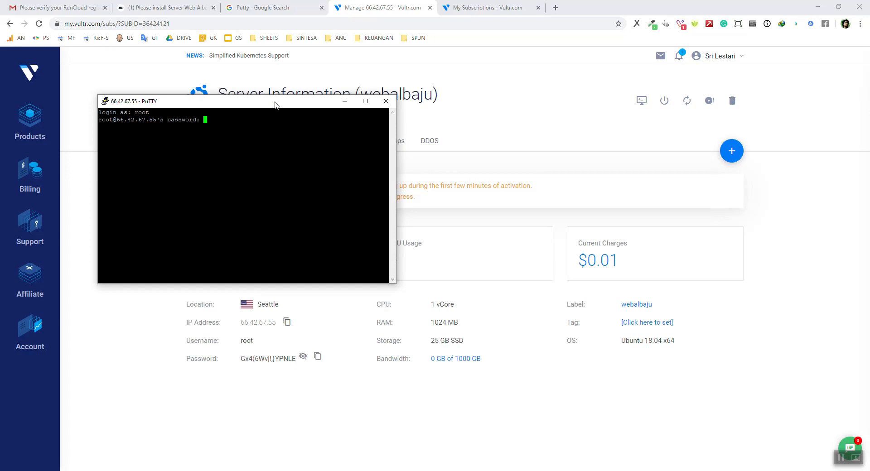
Log in to 66.42.67.55 as root with the password copied from Vultr, after one denied attempt
key("Return")
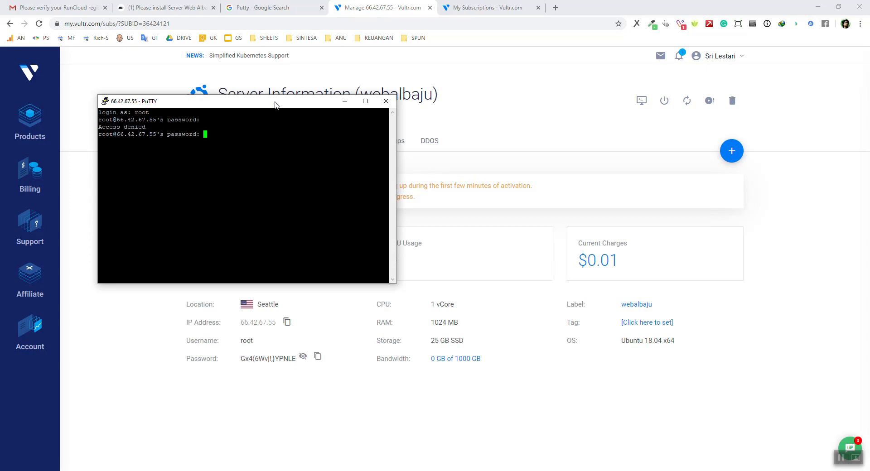
left_click(301, 401)
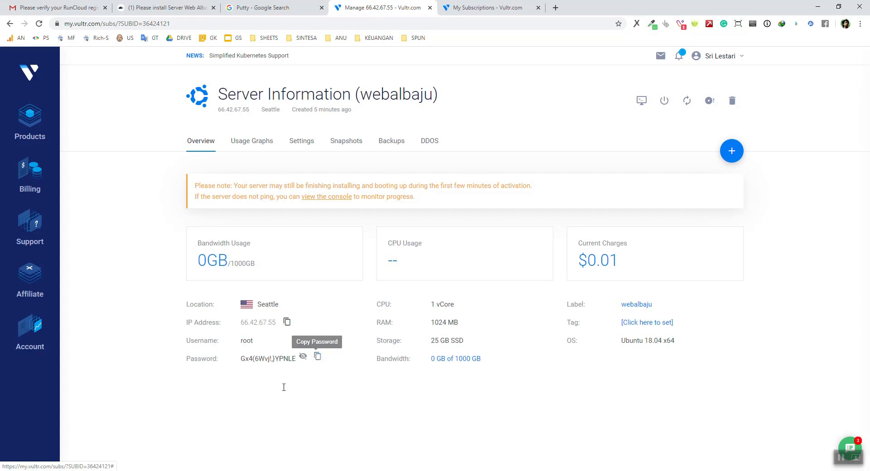
key("alt+Tab")
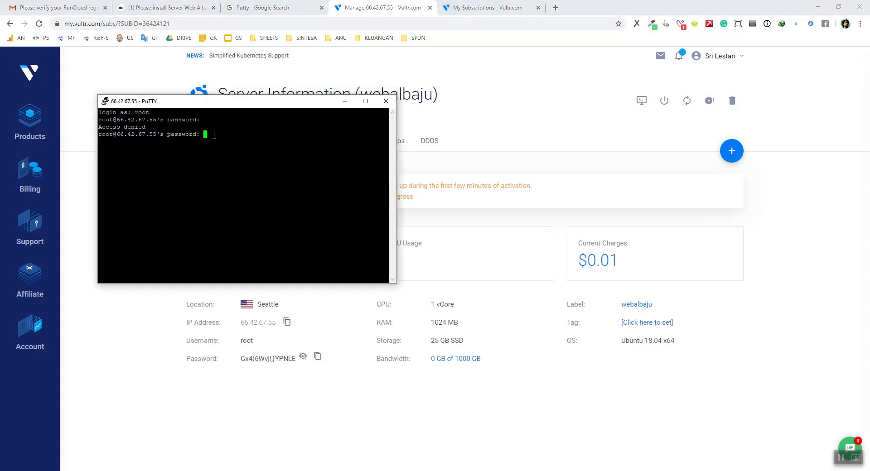
key("Return")
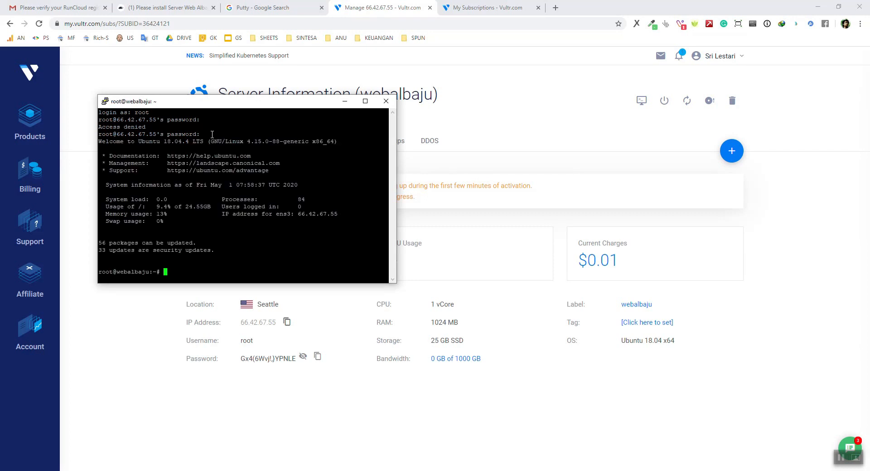
Copy the server IP, move the logged-in PuTTY window right, and switch to the RunCloud tab
left_click(286, 321)
left_click(103, 470)
left_click_drag(278, 105, 340, 98)
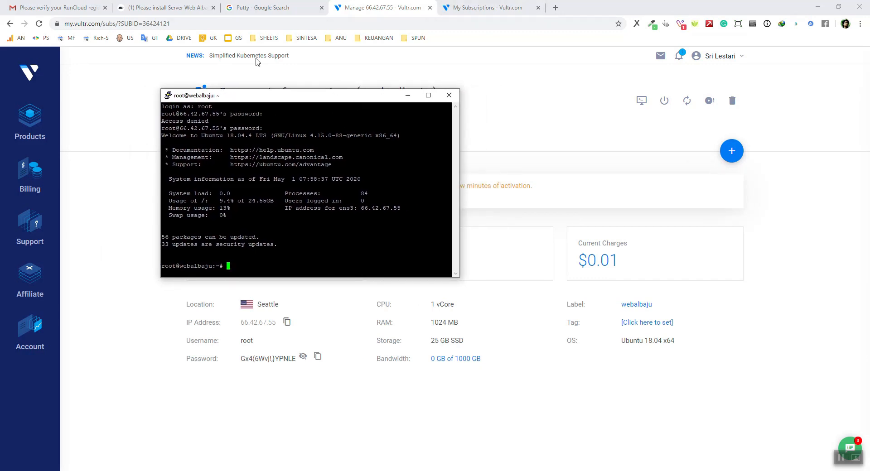
left_click(171, 9)
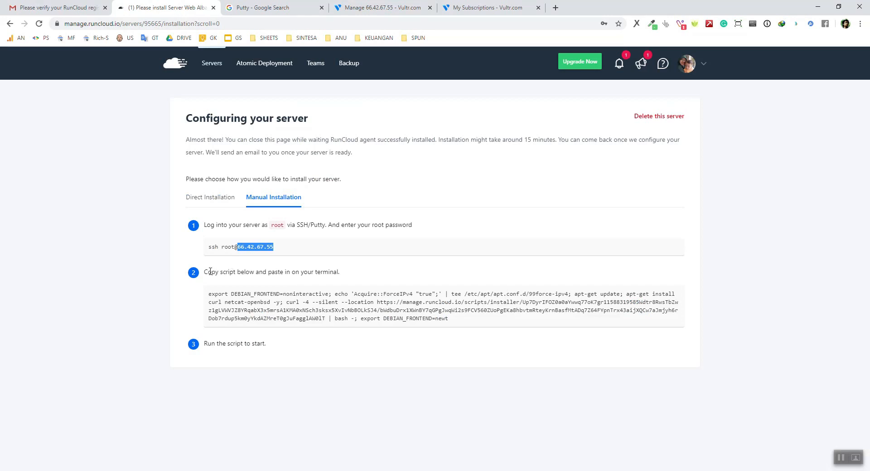
Copy RunCloud's Manual Installation script and bring the webalbaju PuTTY root shell forward
mouse_move(333, 300)
left_click_drag(203, 272, 257, 274)
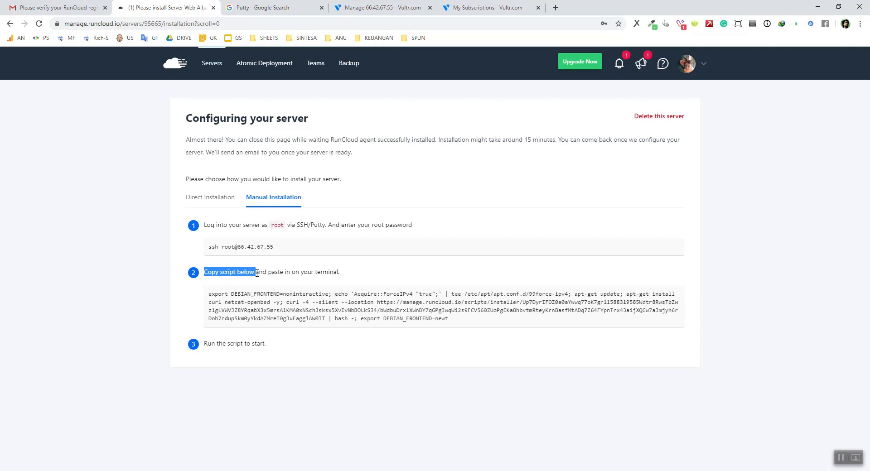
left_click(256, 273)
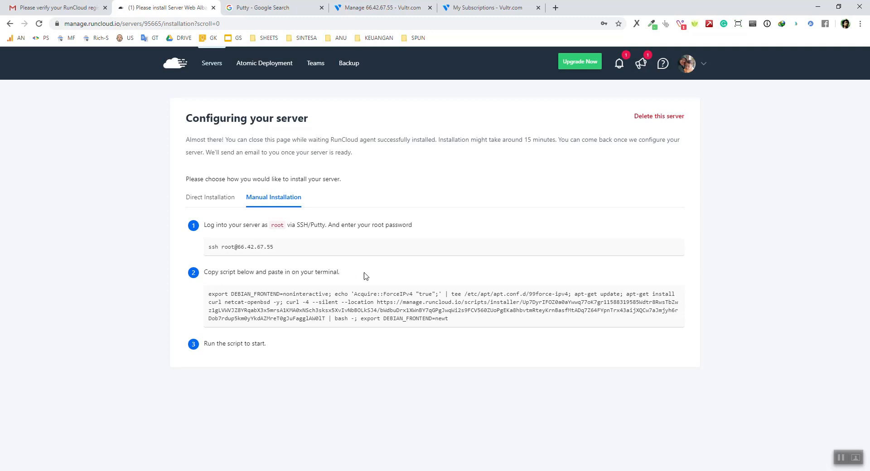
mouse_move(607, 302)
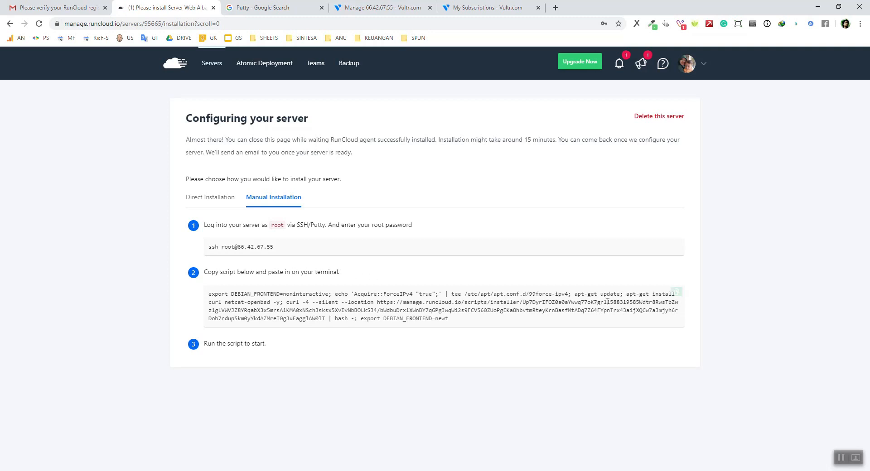
left_click(678, 293)
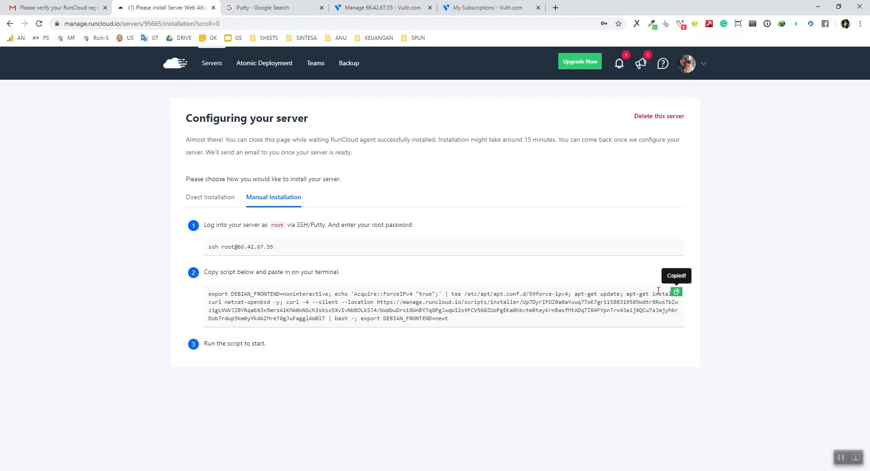
left_click(111, 470)
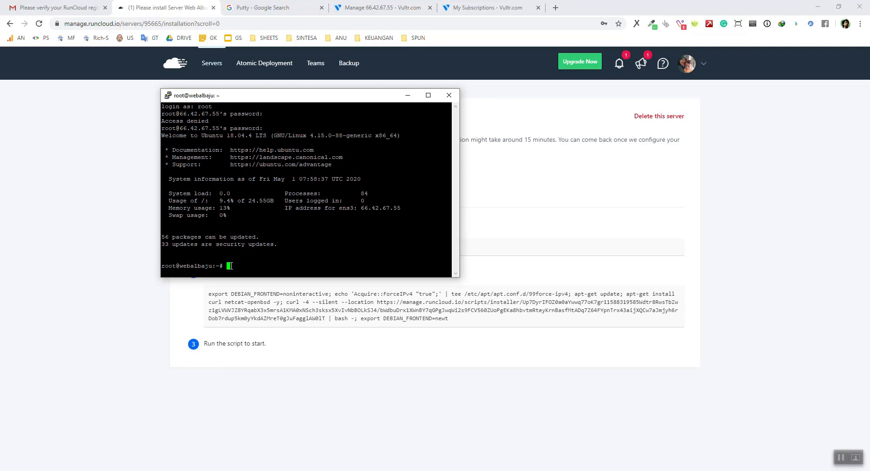
Paste the RunCloud installer command into the root shell, run it, and return to the browser
right_click(230, 266)
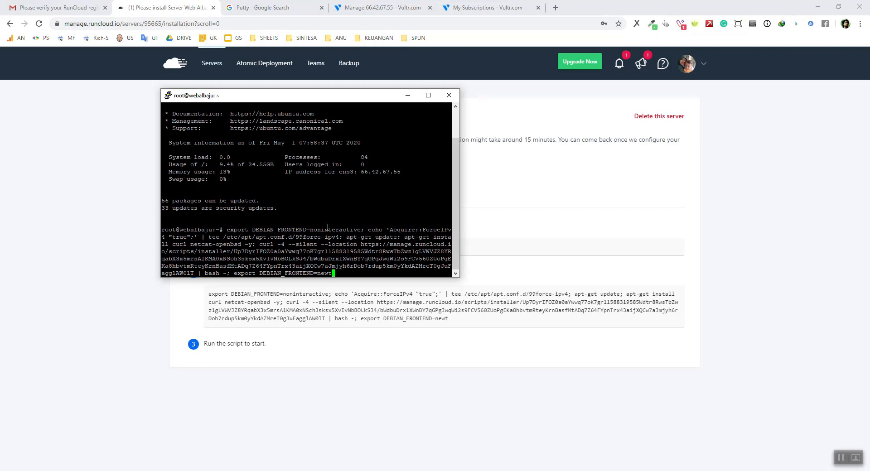
key("Return")
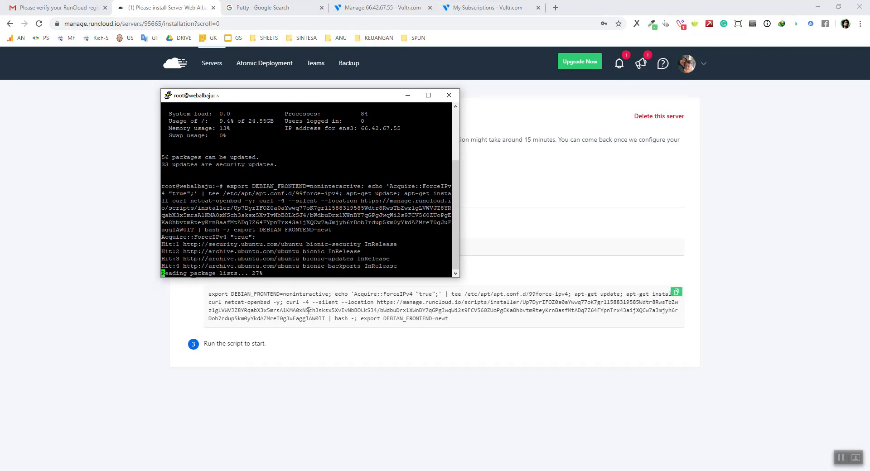
left_click(133, 318)
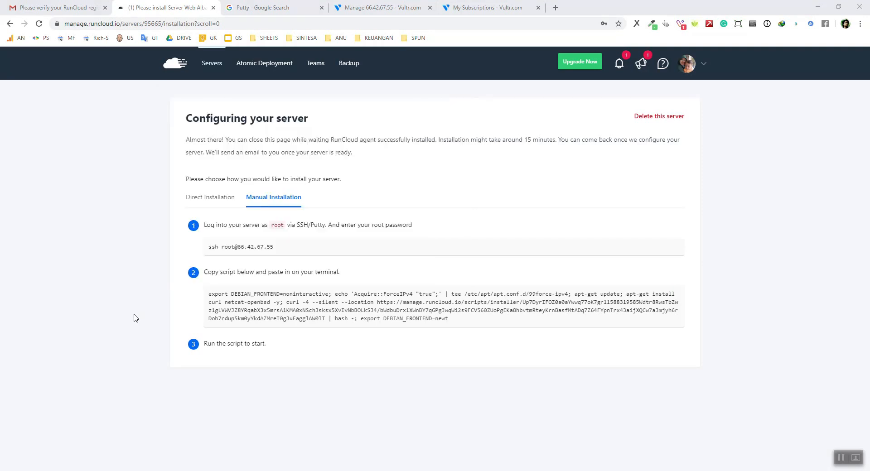
Wait on Configuring your server until the install reaches 5%, upgrading the system
double_click(528, 140)
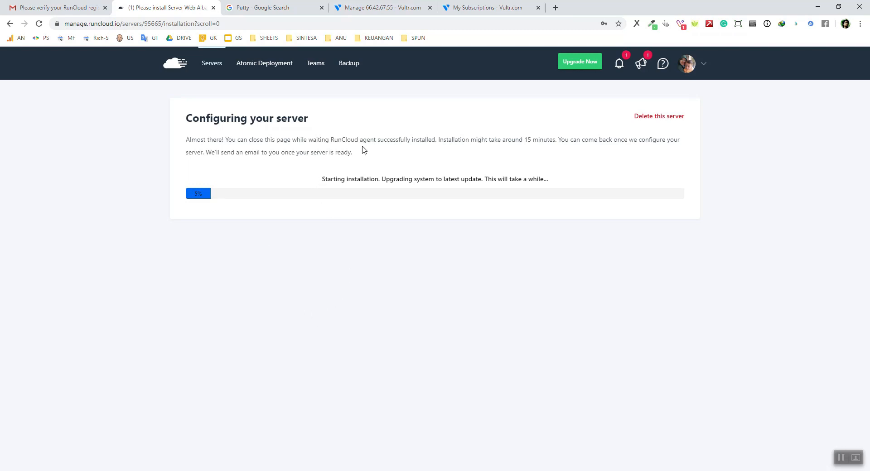
Reload Vultr's webalbaju server information to show 4% CPU, checking RunCloud's 5% progress between views
left_click(385, 8)
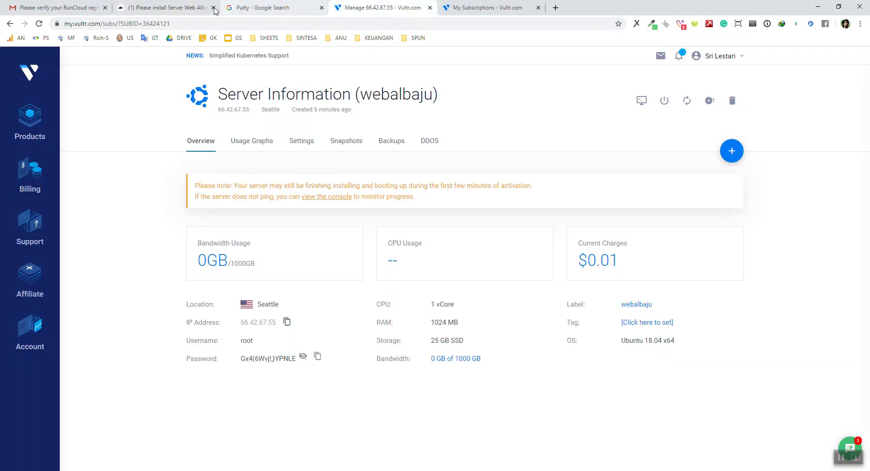
left_click(176, 10)
left_click(407, 9)
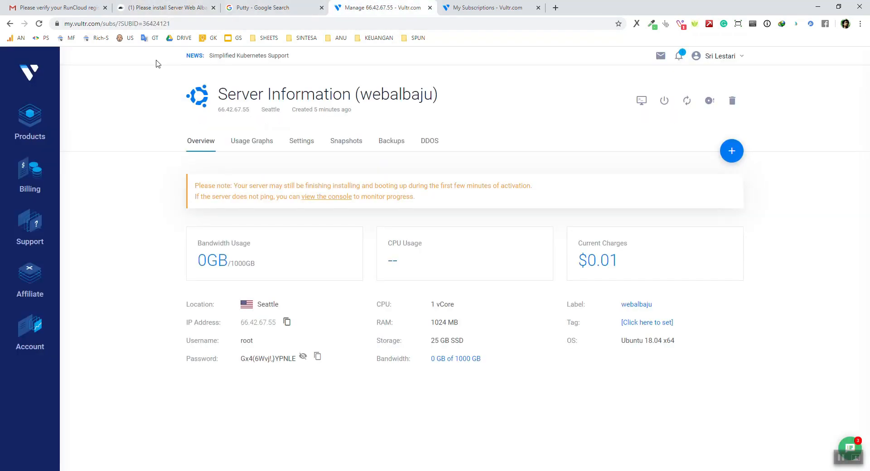
left_click(39, 23)
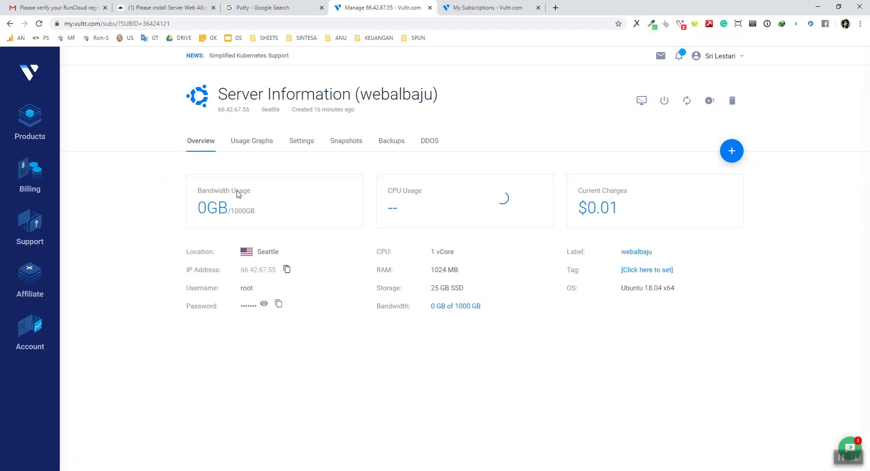
left_click_drag(314, 111, 329, 114)
left_click(161, 172)
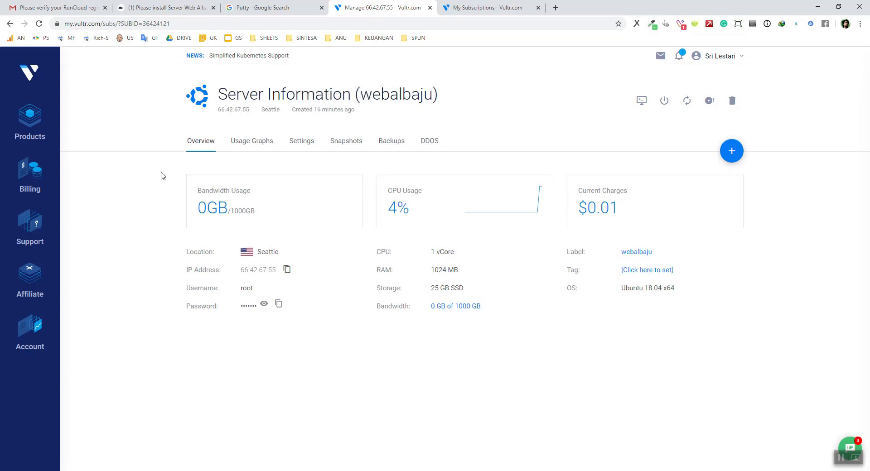
left_click(189, 6)
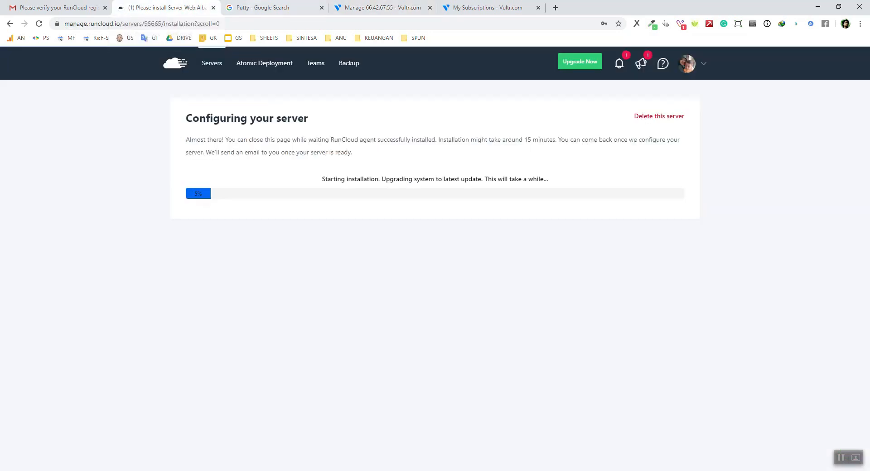
left_click(312, 6)
left_click(371, 6)
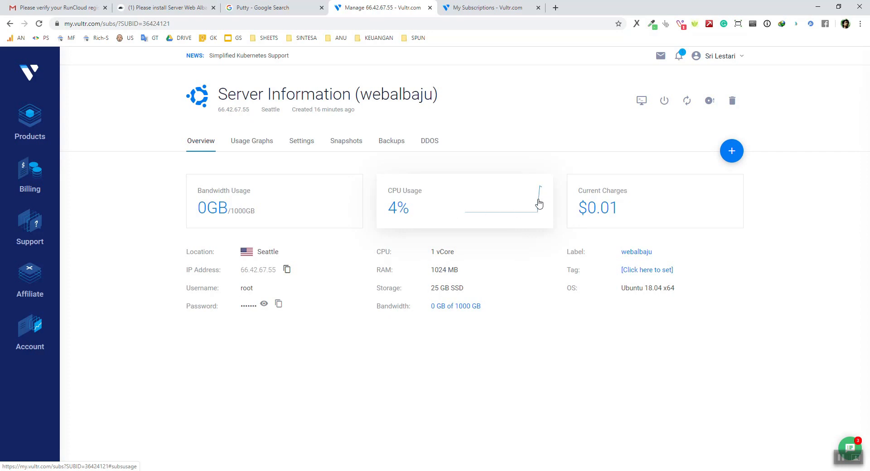
left_click(195, 9)
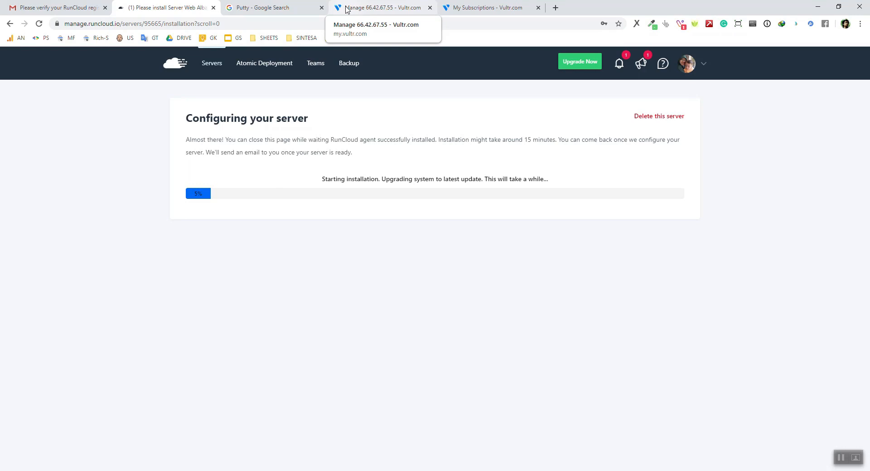
left_click(346, 10)
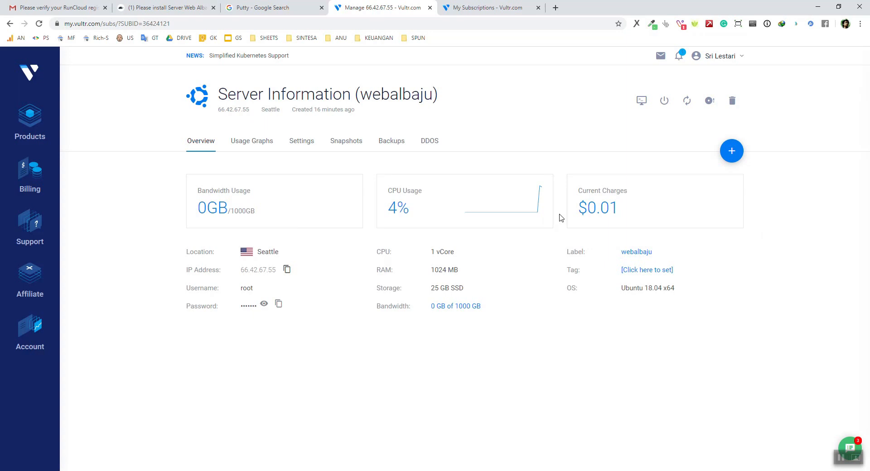
left_click(145, 470)
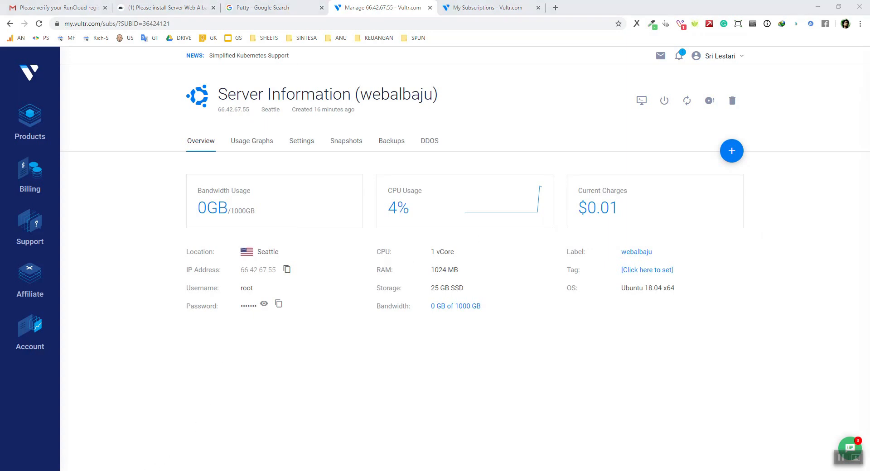
left_click_drag(642, 200, 592, 161)
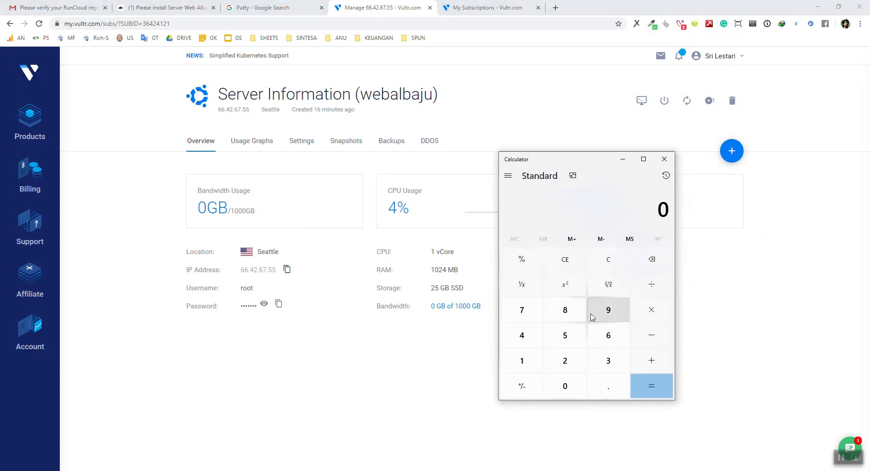
left_click(566, 338)
left_click(650, 284)
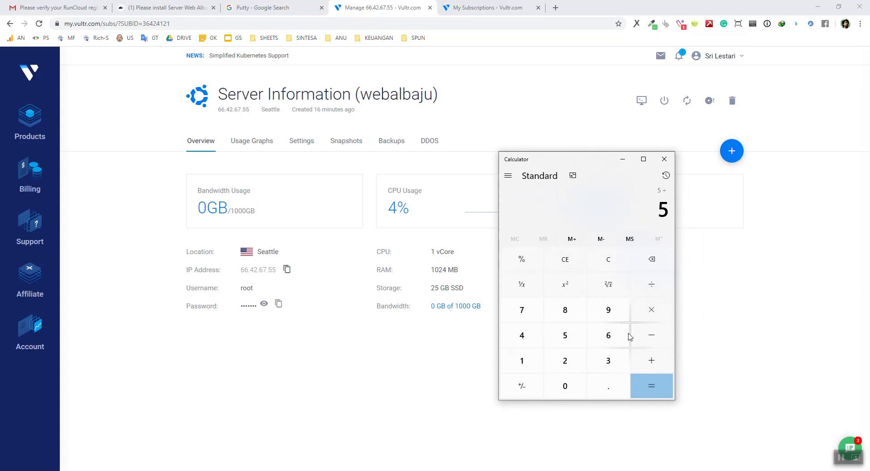
left_click(615, 362)
left_click(564, 385)
left_click(648, 385)
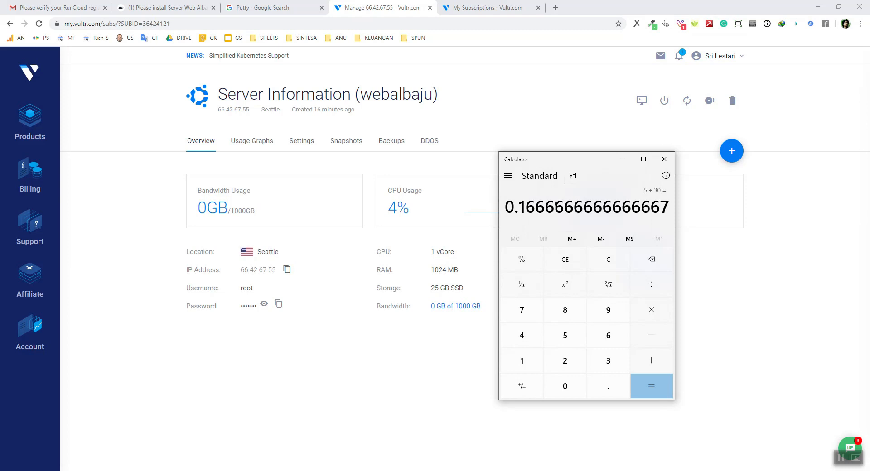
left_click(663, 161)
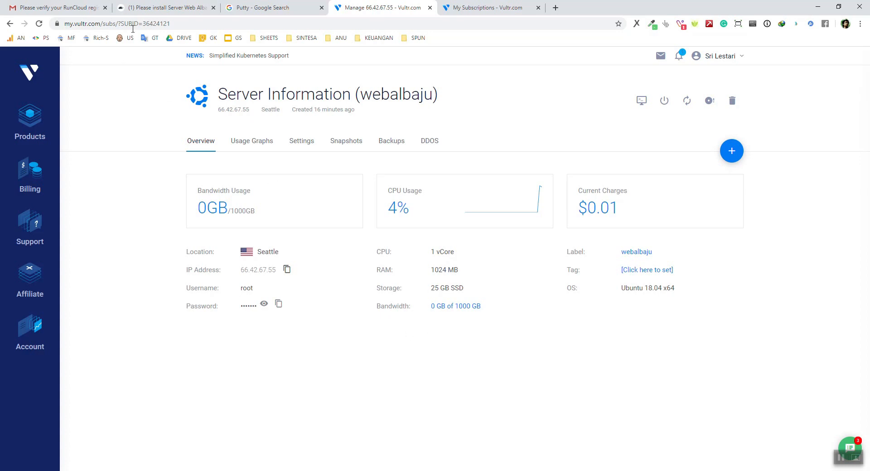
Dismiss Chrome's password bubble, close the Putty search tab, and bring the installer's PuTTY session forward
left_click(169, 11)
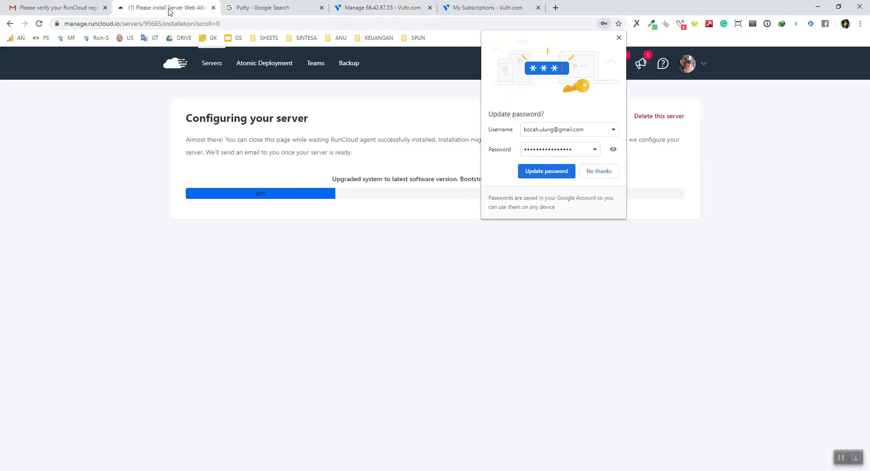
left_click(618, 38)
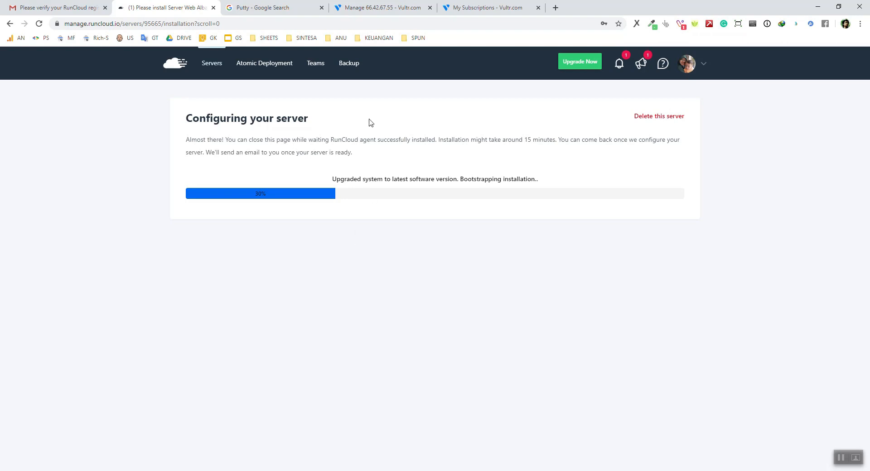
left_click(321, 8)
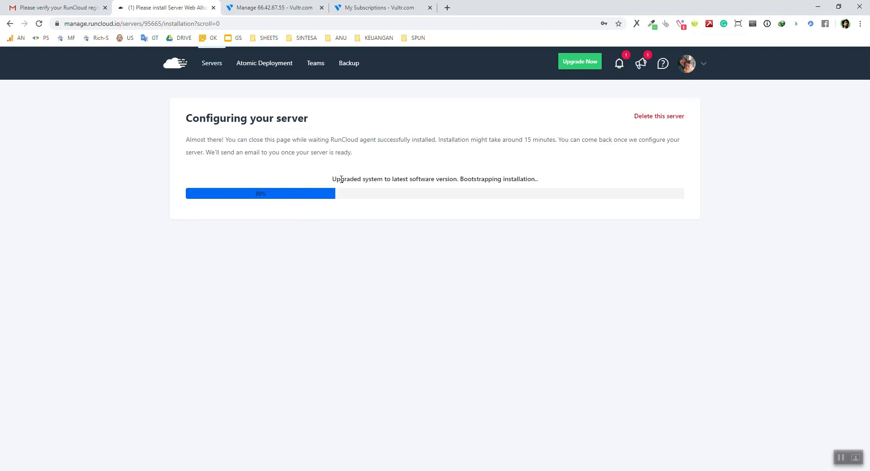
left_click(265, 7)
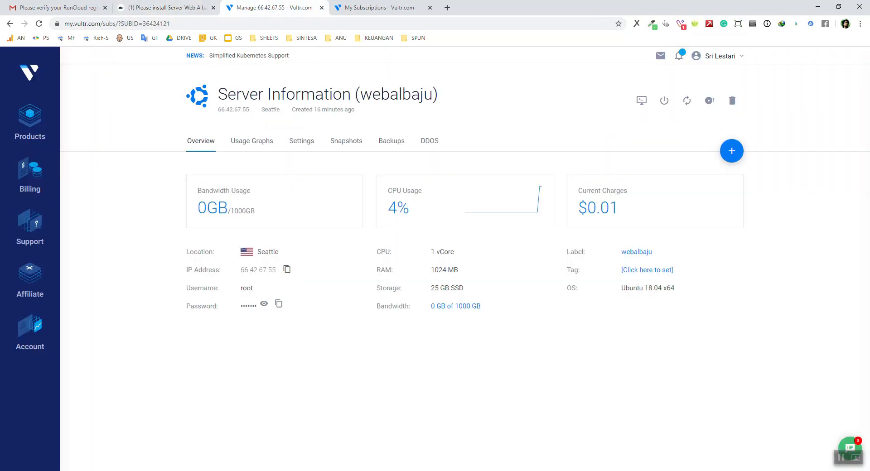
left_click(131, 470)
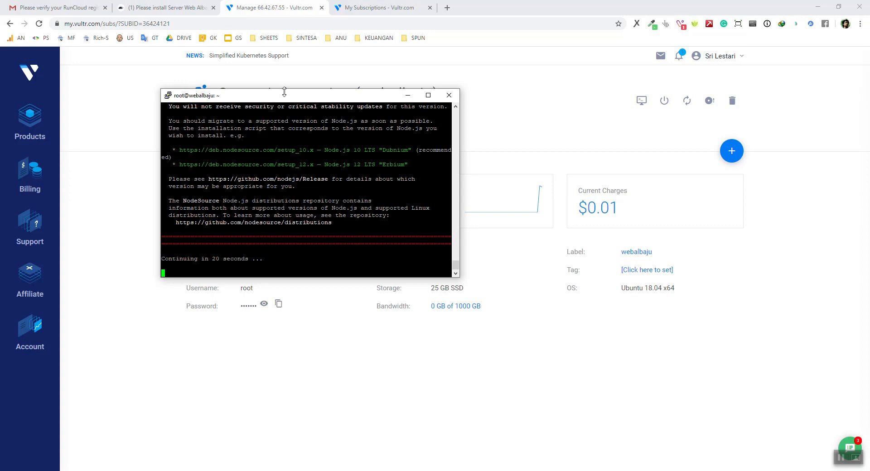
Watch the installer finish in PuTTY, then return to Web Albaju (vultr)'s Server Summary
left_click_drag(290, 98, 356, 86)
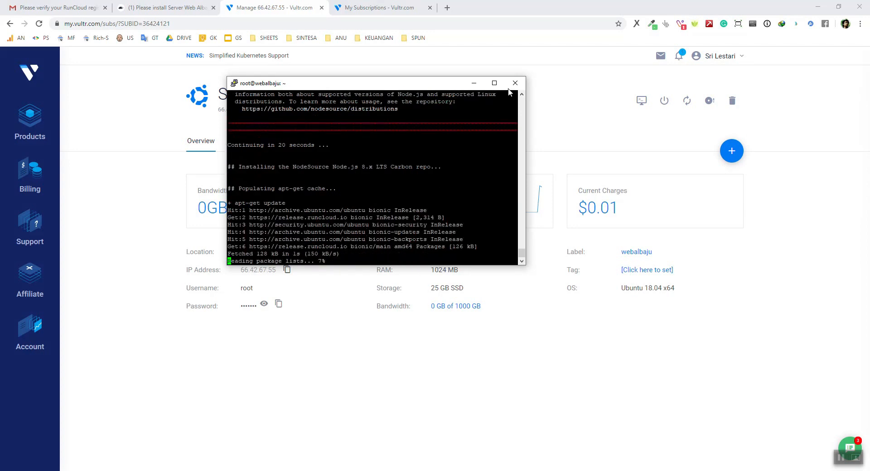
left_click(183, 10)
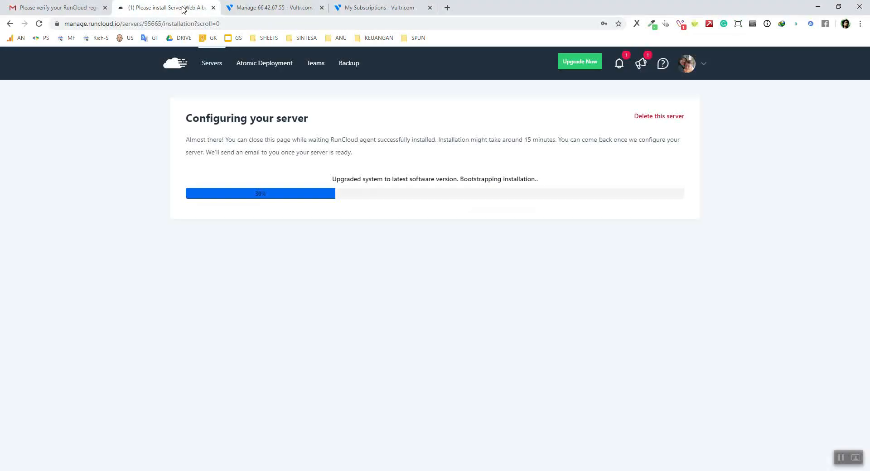
left_click(75, 470)
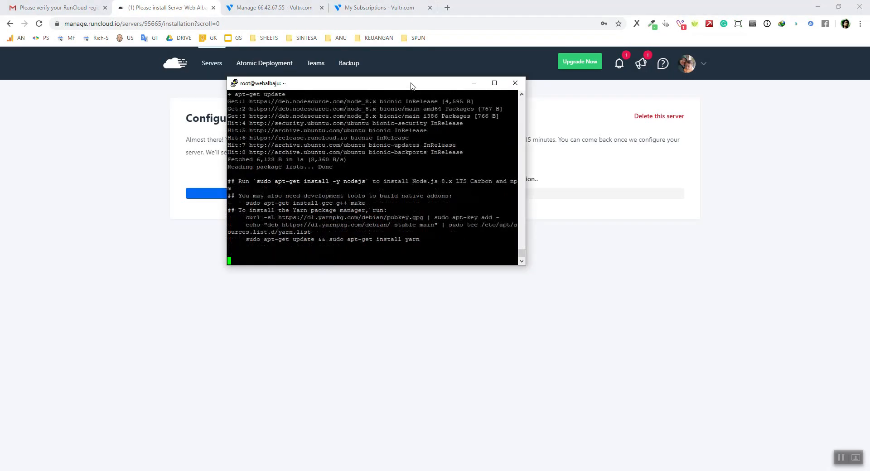
left_click_drag(412, 84, 316, 62)
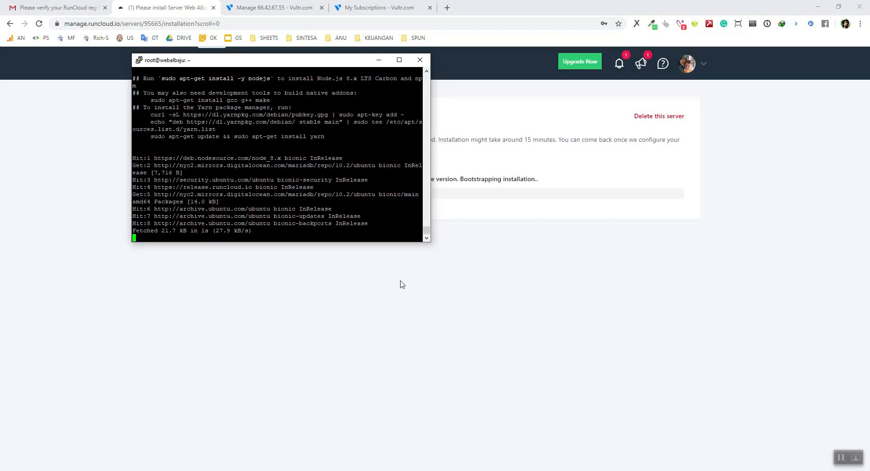
left_click(846, 460)
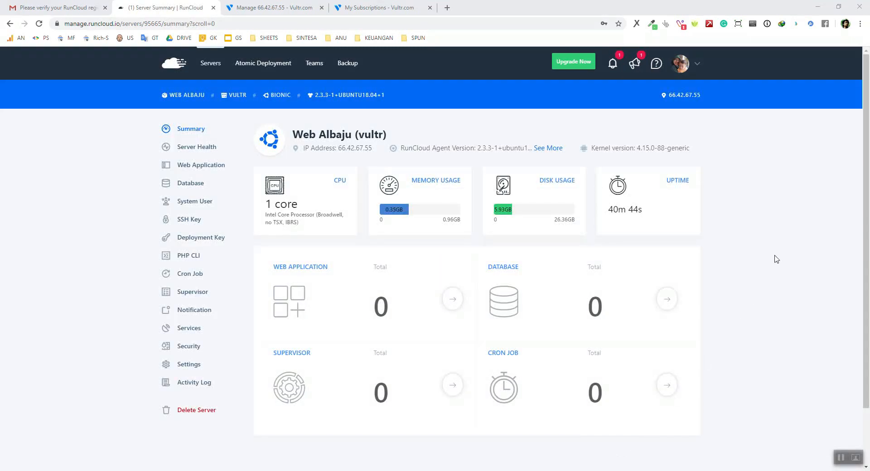
left_click(728, 214)
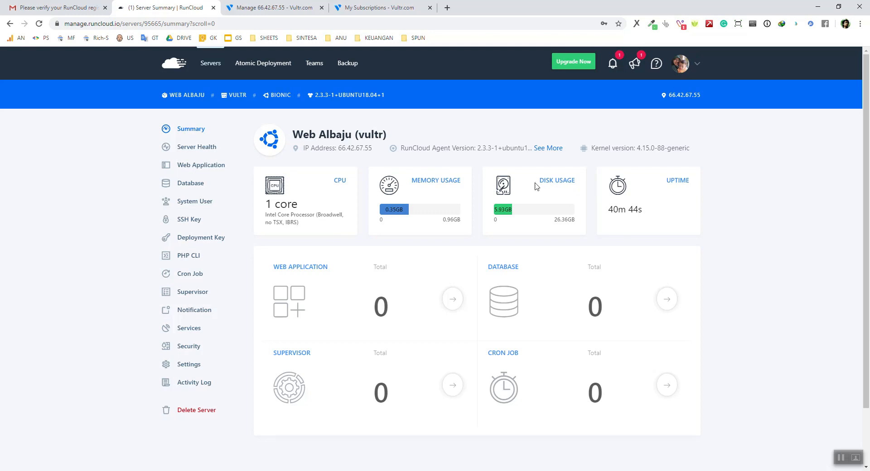
double_click(422, 182)
left_click(752, 200)
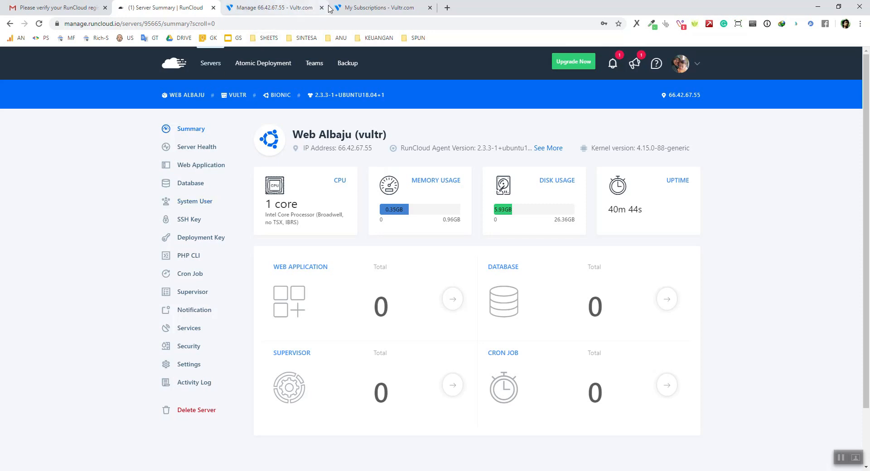
left_click(290, 8)
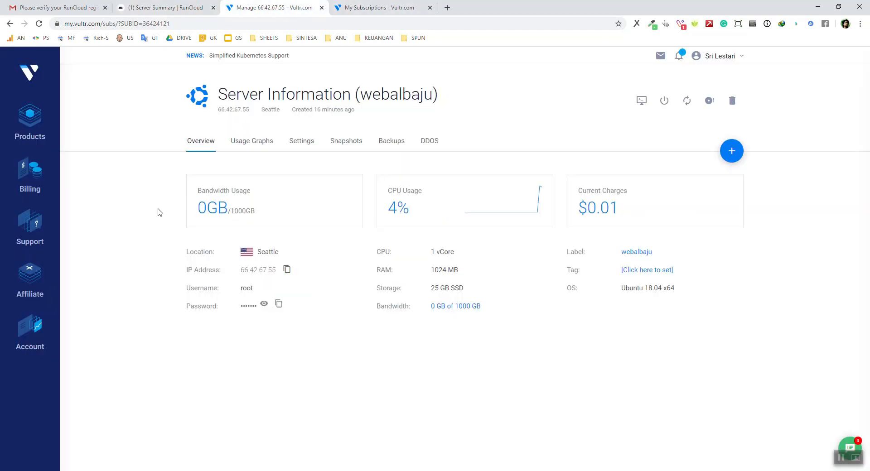
left_click(170, 7)
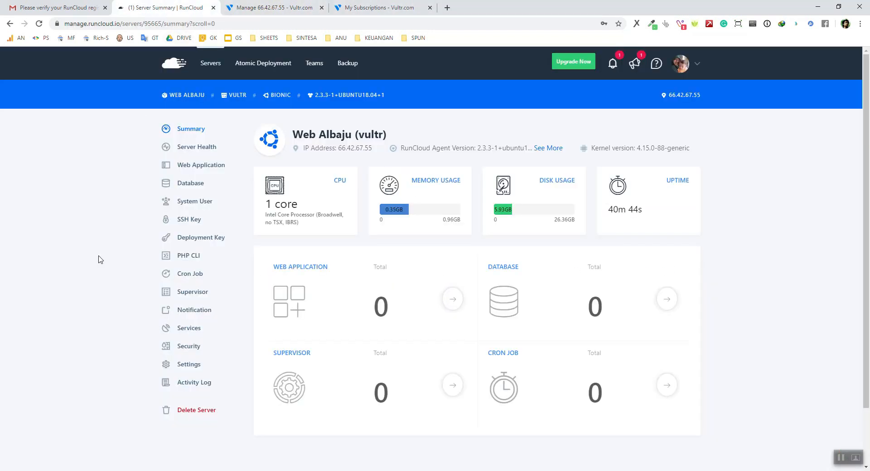
Check that Web Albaju is listed as Connected in the All servers list
left_click(210, 63)
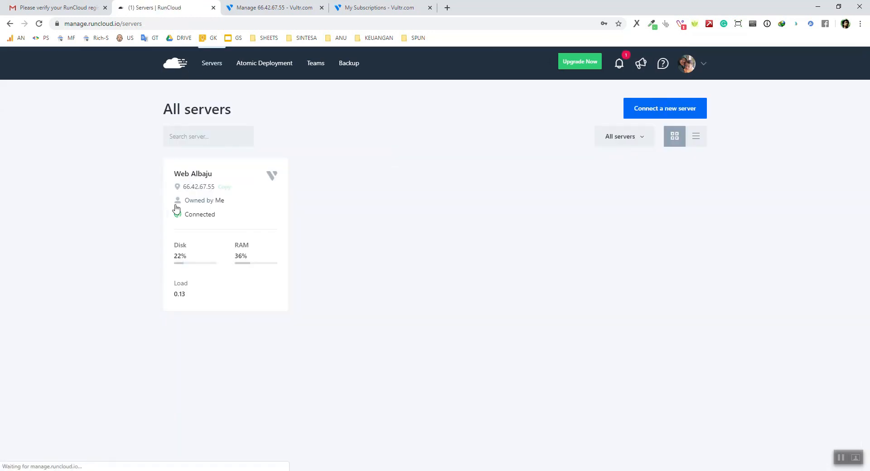
left_click_drag(217, 217, 185, 219)
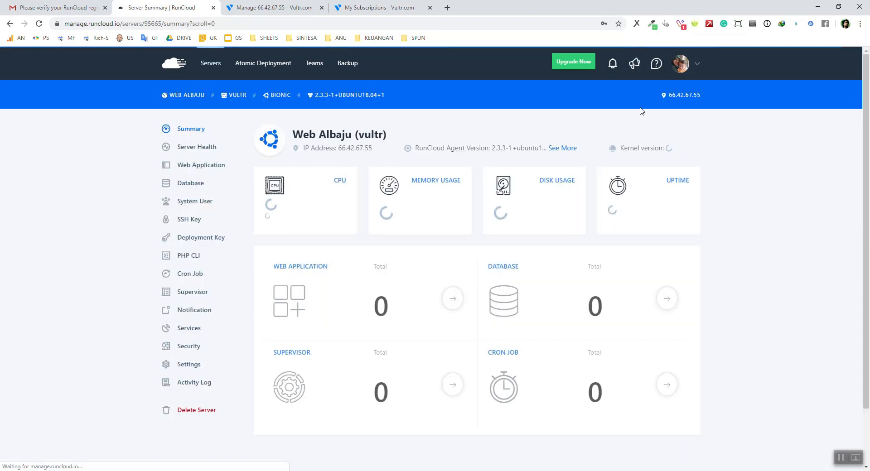
left_click(10, 24)
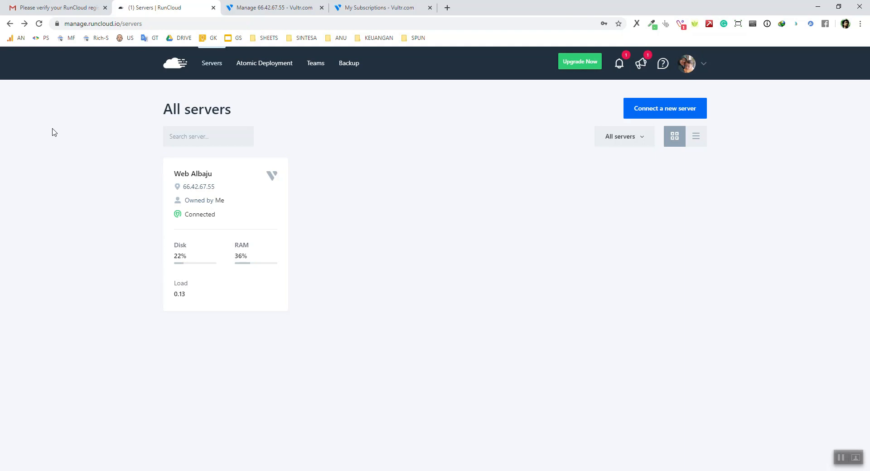
Start connecting a new Vultr server via IP address and scroll to its form
left_click(690, 116)
left_click(521, 197)
left_click(467, 292)
scroll(376, 340, "down", 5)
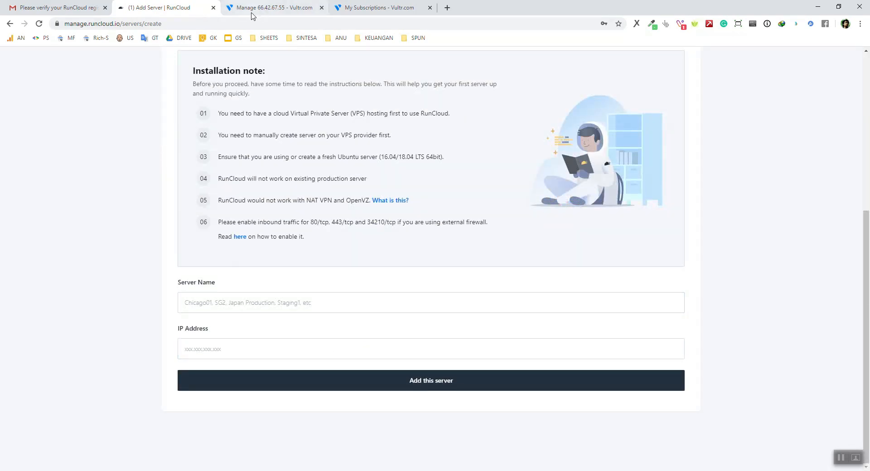
Add a server named 'tes' at IP 66.42.67.57, edited from the IP copied from Vultr
left_click(279, 10)
left_click(286, 271)
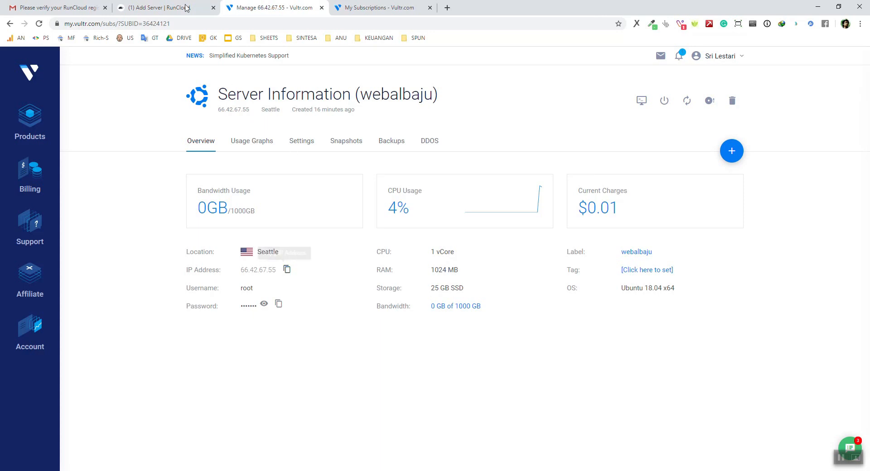
left_click(158, 7)
left_click(261, 304)
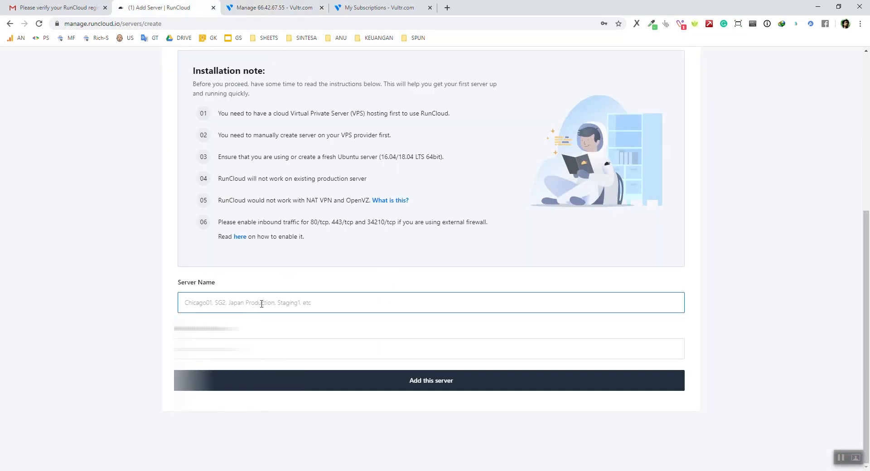
key("BackSpace")
type("7")
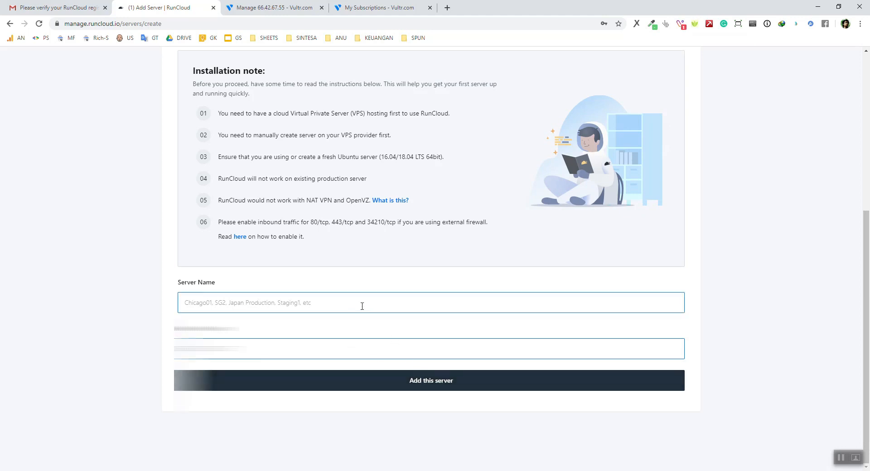
left_click(362, 306)
type("tes")
left_click(421, 381)
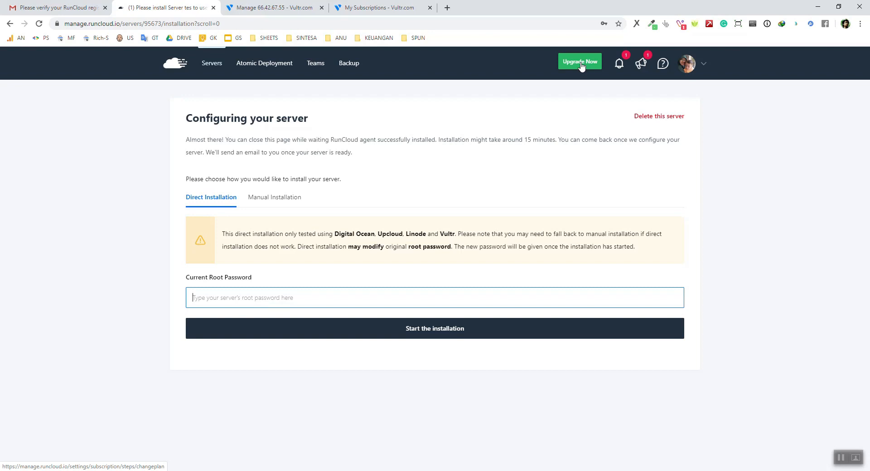
Delete the unconnected test server 'tes' from RunCloud and confirm the deletion
left_click(208, 68)
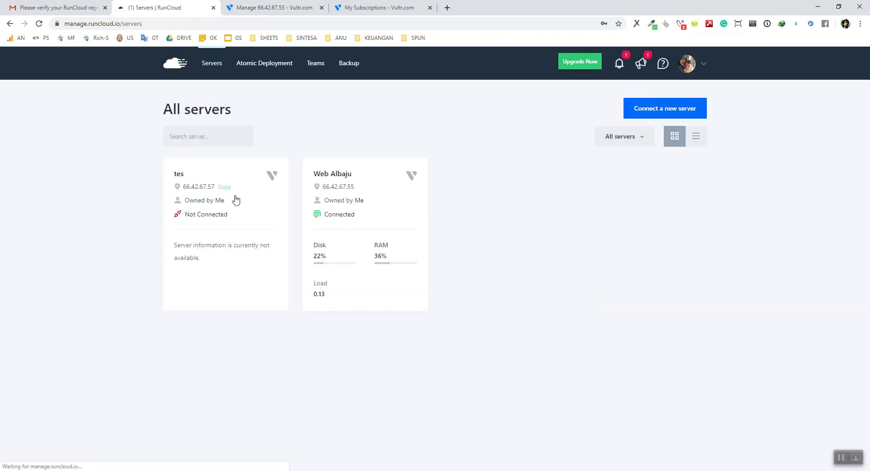
left_click(183, 175)
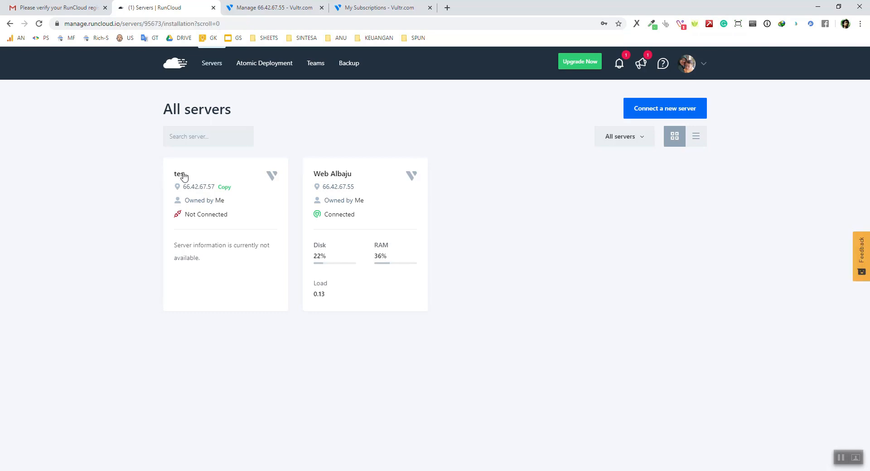
left_click(657, 117)
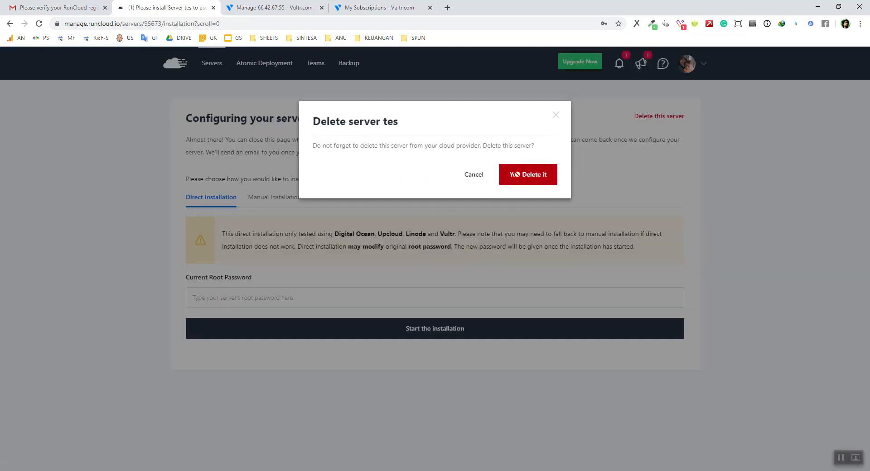
left_click(515, 175)
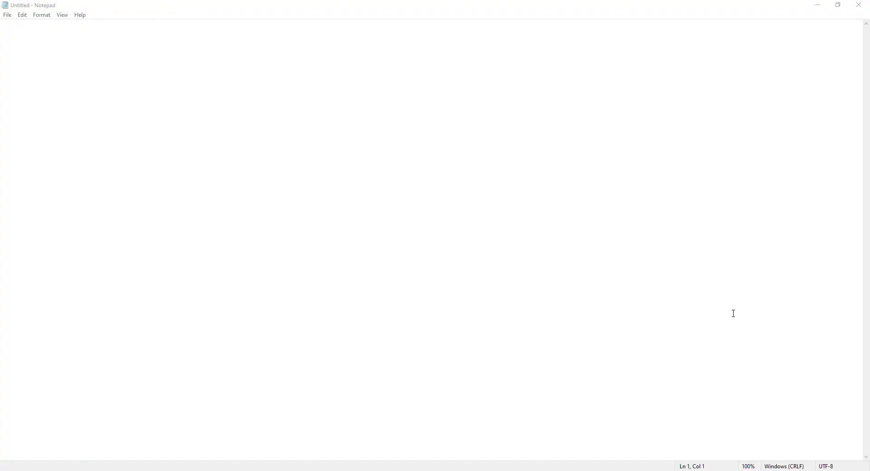